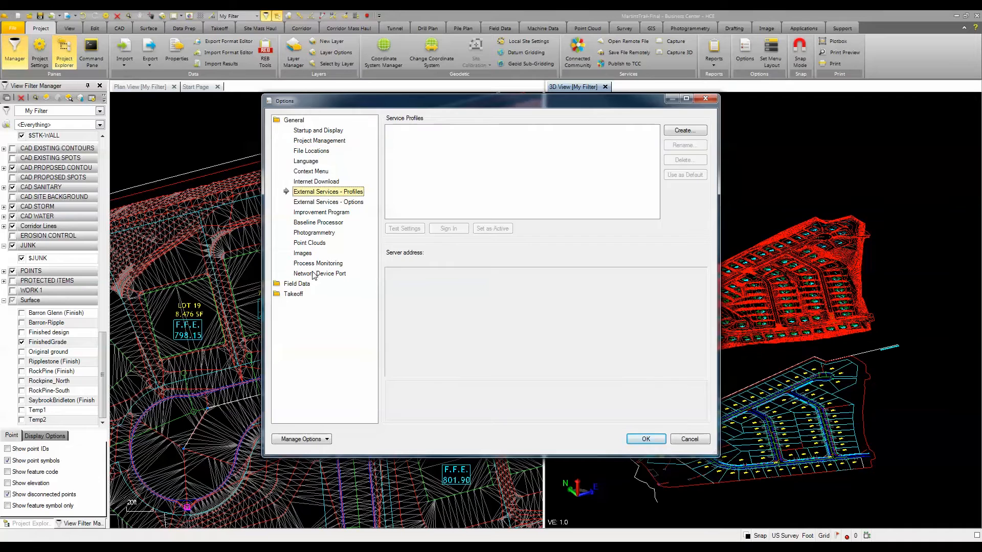
# Step: Review the Startup and Display options and the export of option settings, leaving without saving anything
pyautogui.click(310, 131)
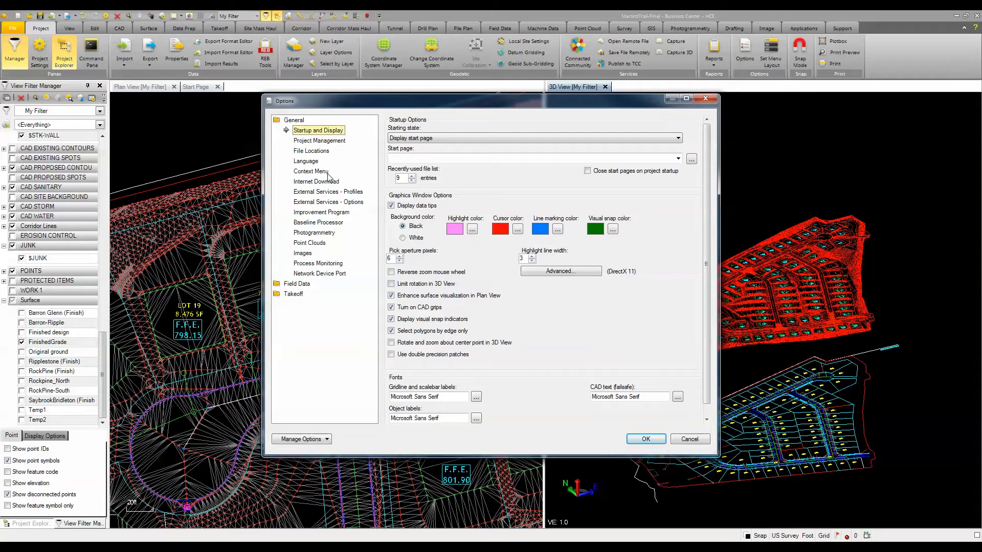
pyautogui.click(327, 440)
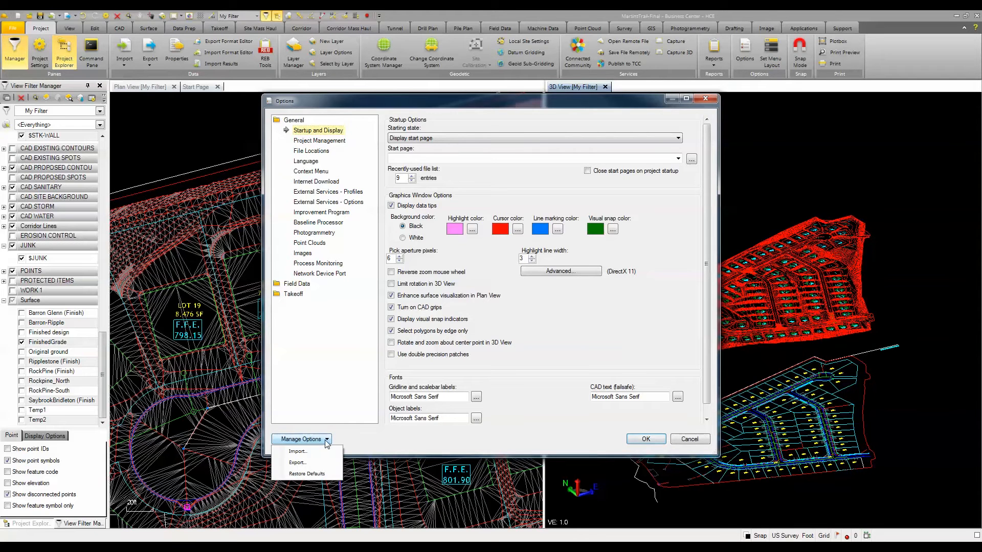
pyautogui.click(297, 464)
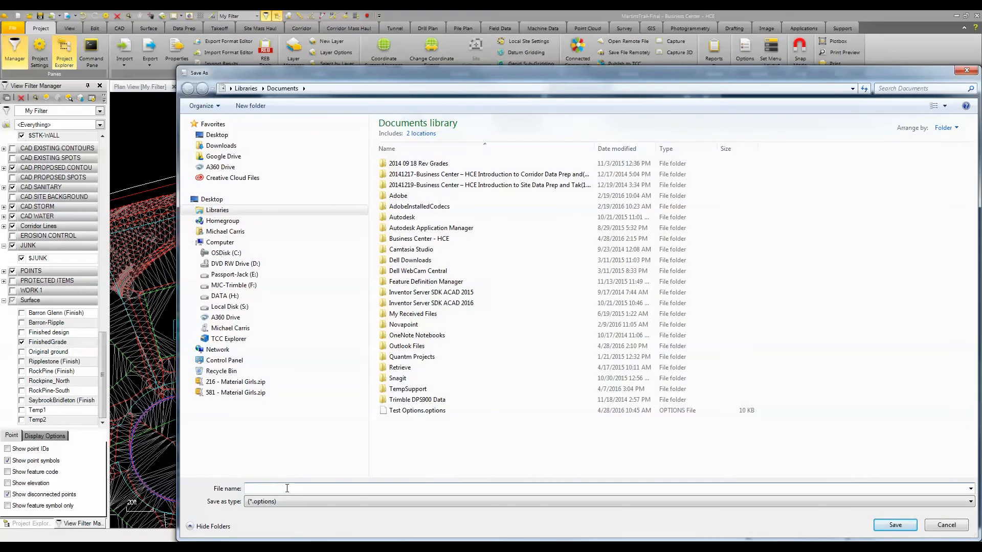
pyautogui.click(947, 525)
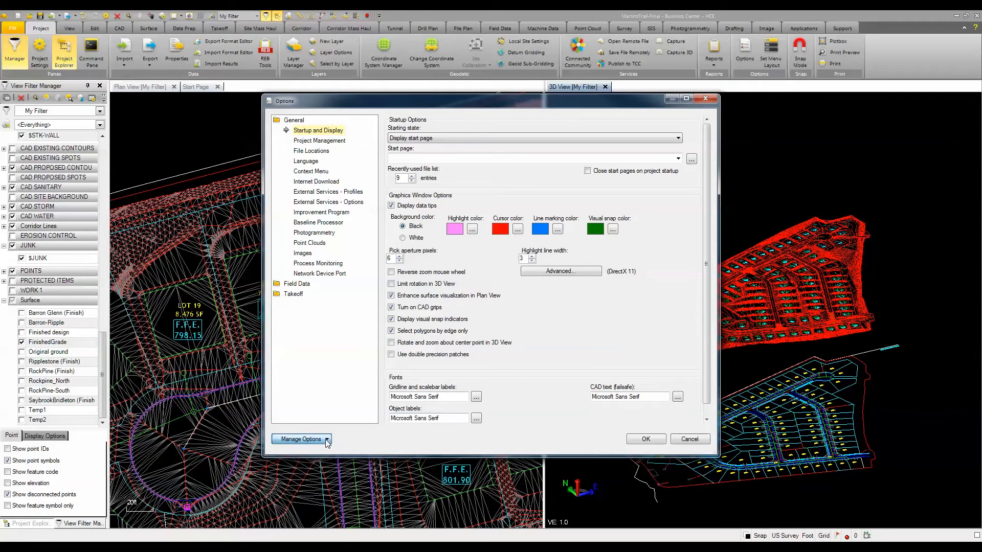
pyautogui.click(302, 439)
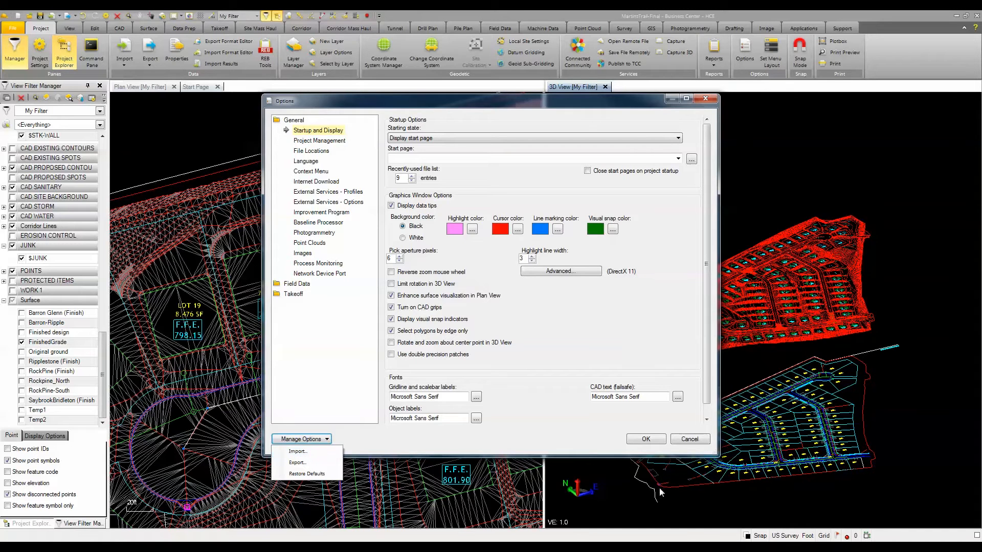
pyautogui.click(695, 439)
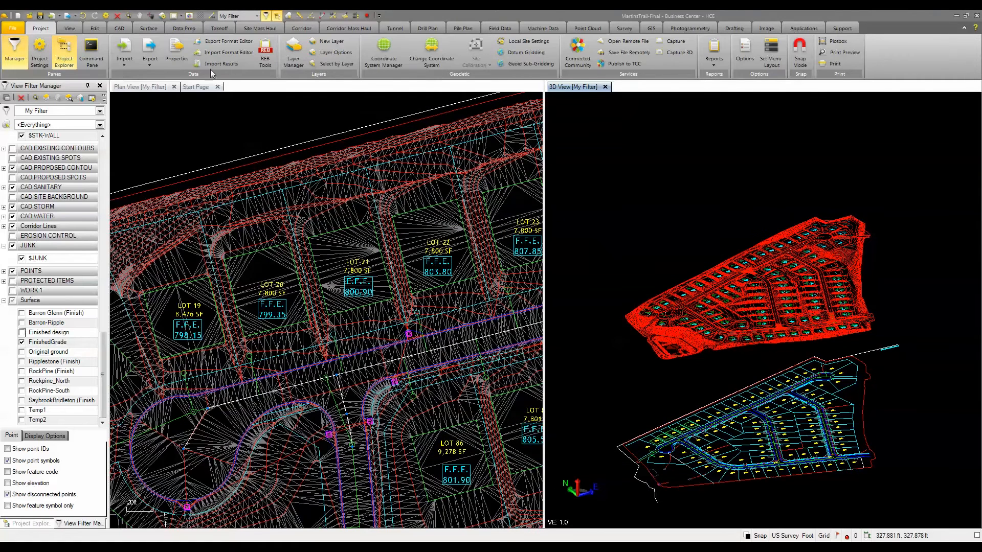
# Step: Switch the 3D view to the preset Top orientation and orbit it back to an oblique view of the site
pyautogui.click(69, 28)
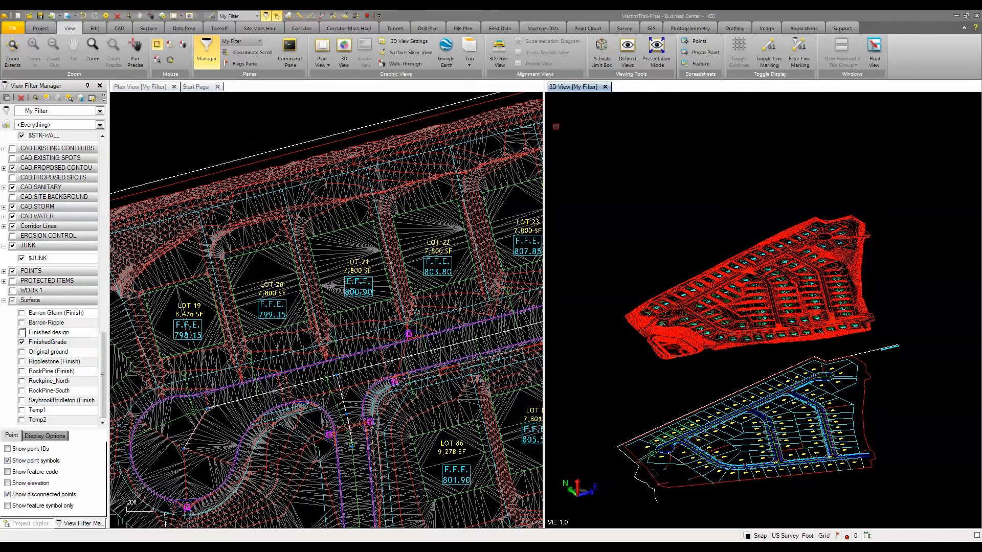
pyautogui.moveTo(687, 281); pyautogui.dragTo(648, 229, button='right')
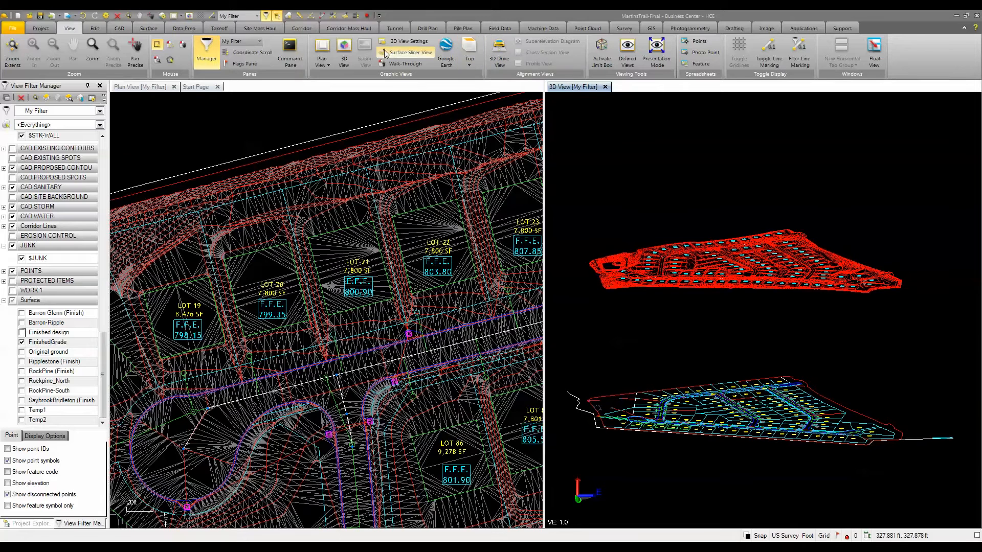
pyautogui.click(471, 67)
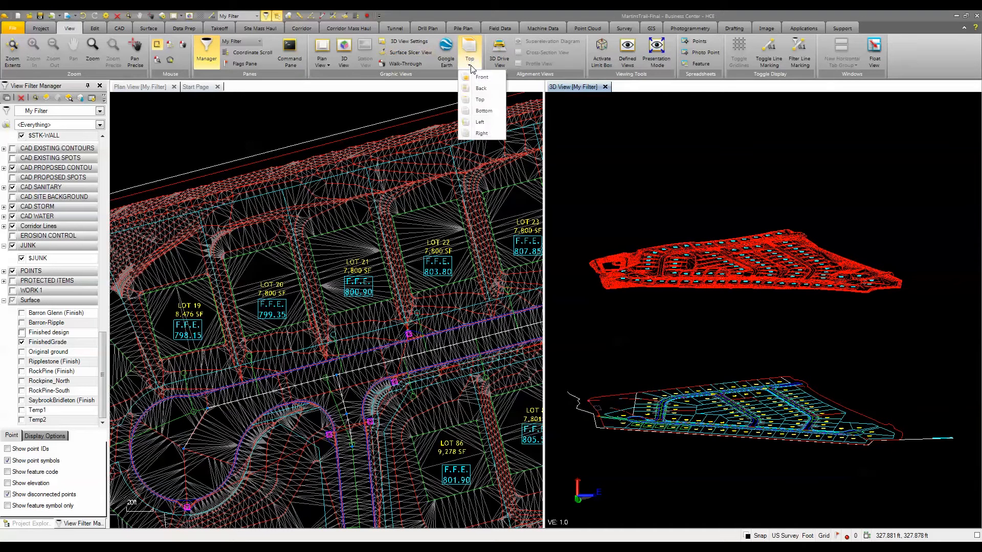
pyautogui.click(481, 100)
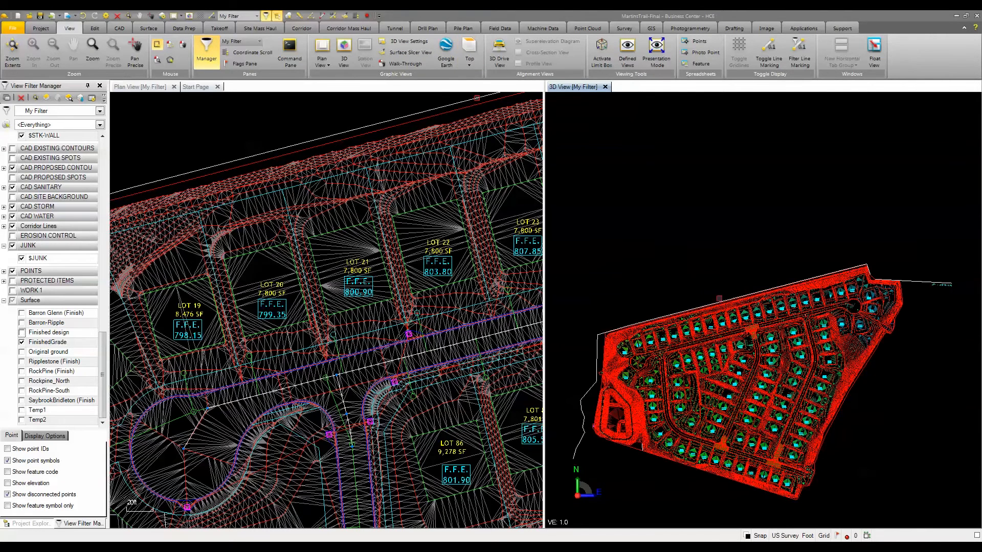
pyautogui.moveTo(719, 296); pyautogui.dragTo(704, 192, button='middle')
pyautogui.moveTo(704, 256)
pyautogui.mouseDown(button='right')
pyautogui.moveTo(738, 236)
pyautogui.moveTo(753, 206)
pyautogui.moveTo(750, 176)
pyautogui.mouseUp(button='right')
pyautogui.scroll(-1, 736, 191)
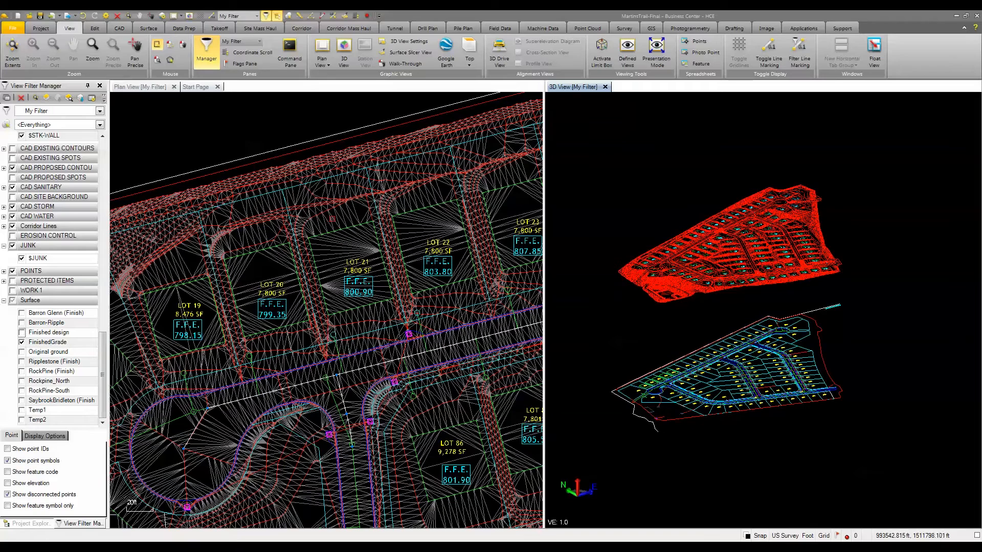
# Step: Hide the FinishedGrade surface by toggling its visibility from the plan view, and restore it in the view filter
pyautogui.click(334, 219)
pyautogui.click(333, 219)
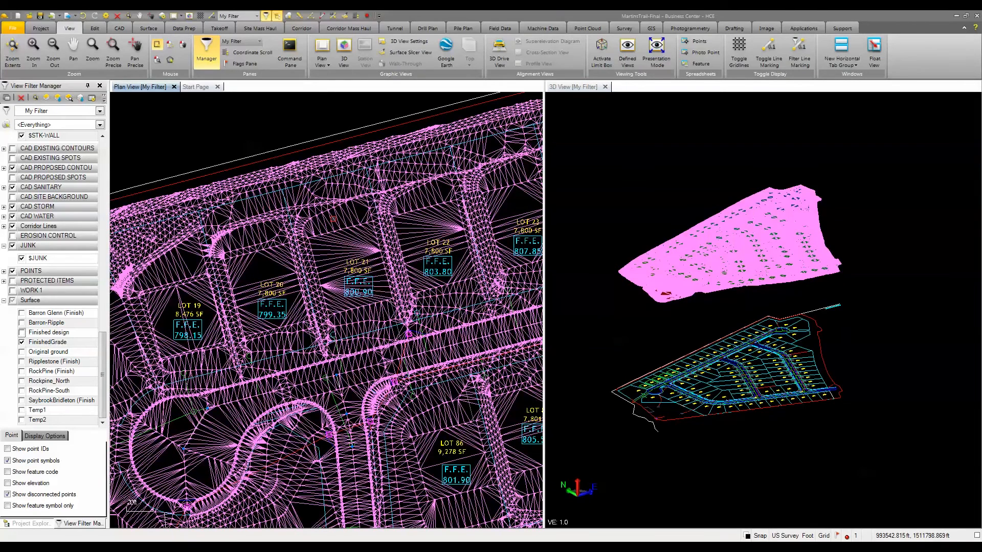
pyautogui.rightClick(334, 219)
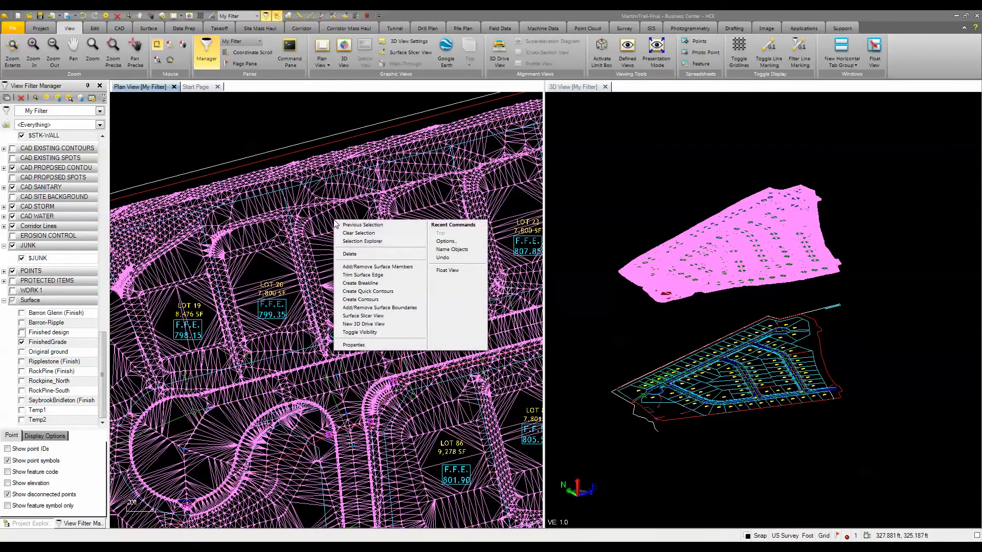
pyautogui.click(361, 334)
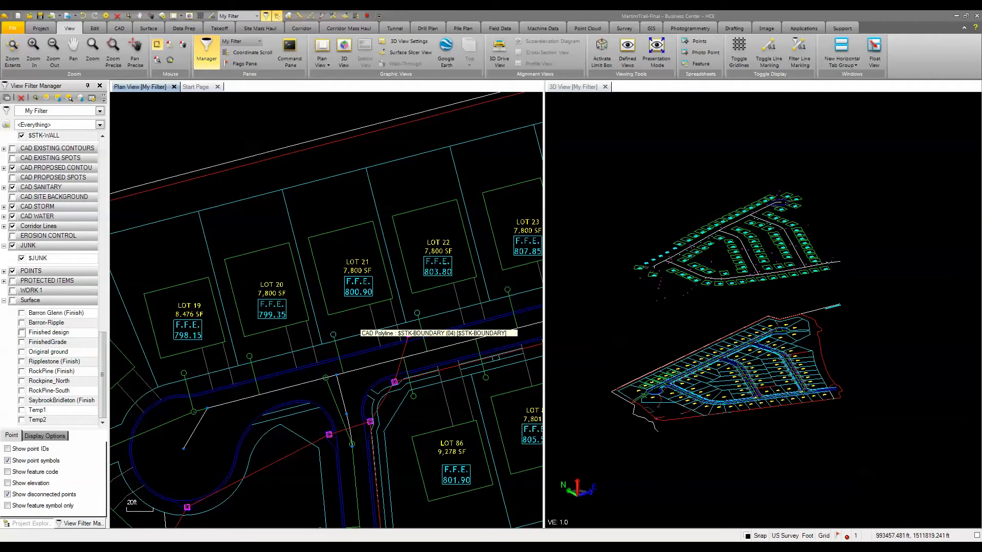
pyautogui.click(22, 342)
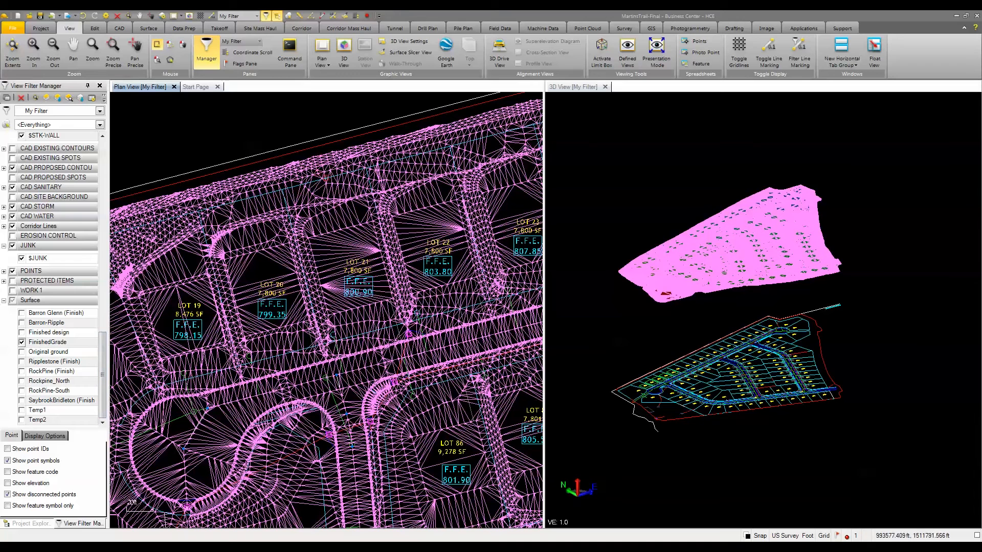
# Step: Toggle the visibility of the selected FinishedGrade surface to hide it from the plan and 3D views
pyautogui.rightClick(303, 106)
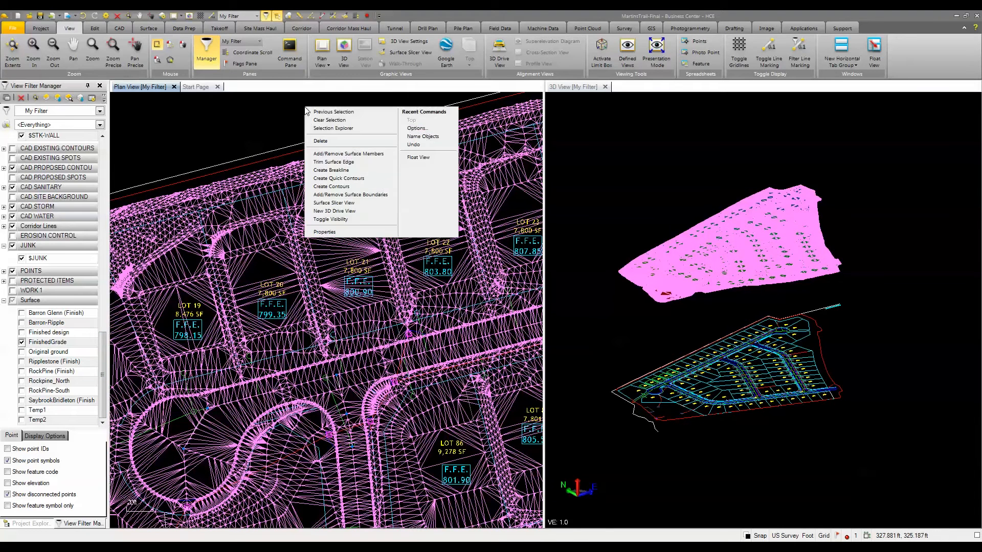
pyautogui.click(333, 226)
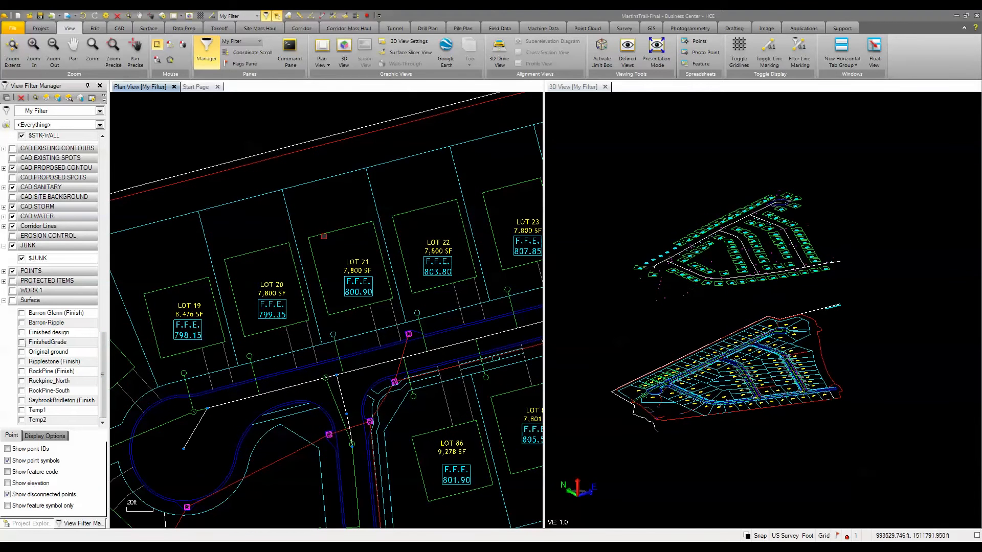
pyautogui.scroll(-2, 332, 314)
pyautogui.moveTo(329, 314); pyautogui.dragTo(345, 277, button='middle')
pyautogui.scroll(-1, 346, 277)
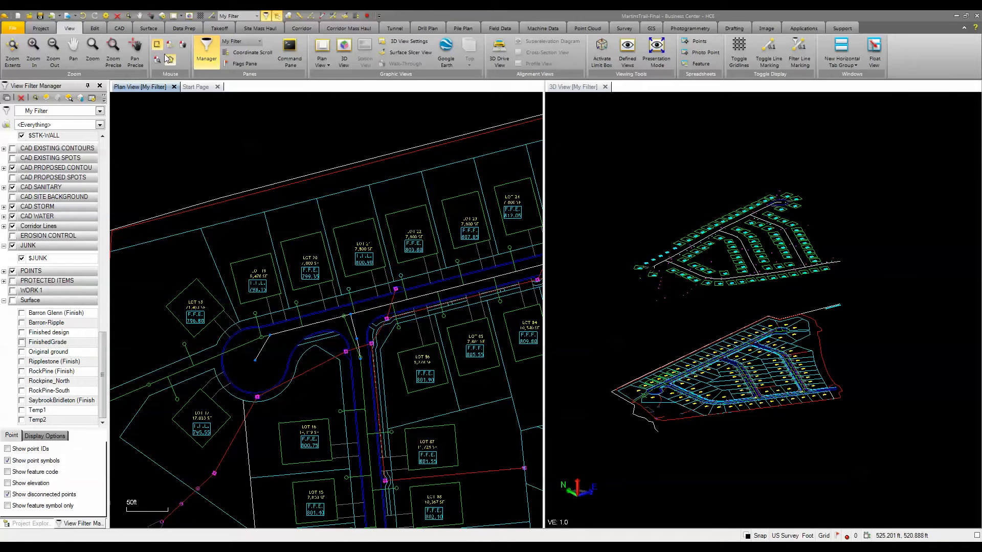
# Step: Use Name Objects to name the lot 19 building pad outline "LOT 19", picking the name from its text label
pyautogui.click(96, 28)
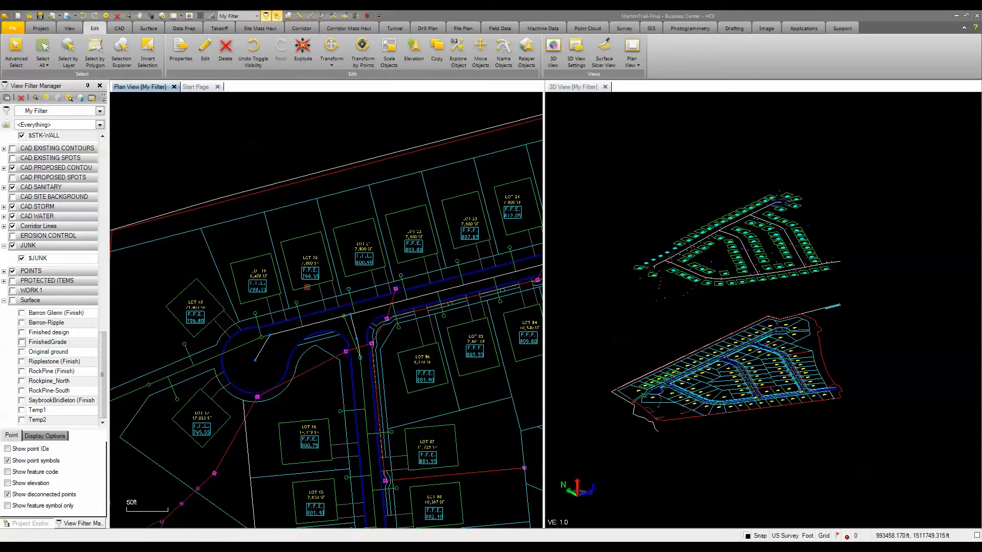
pyautogui.scroll(2, 307, 287)
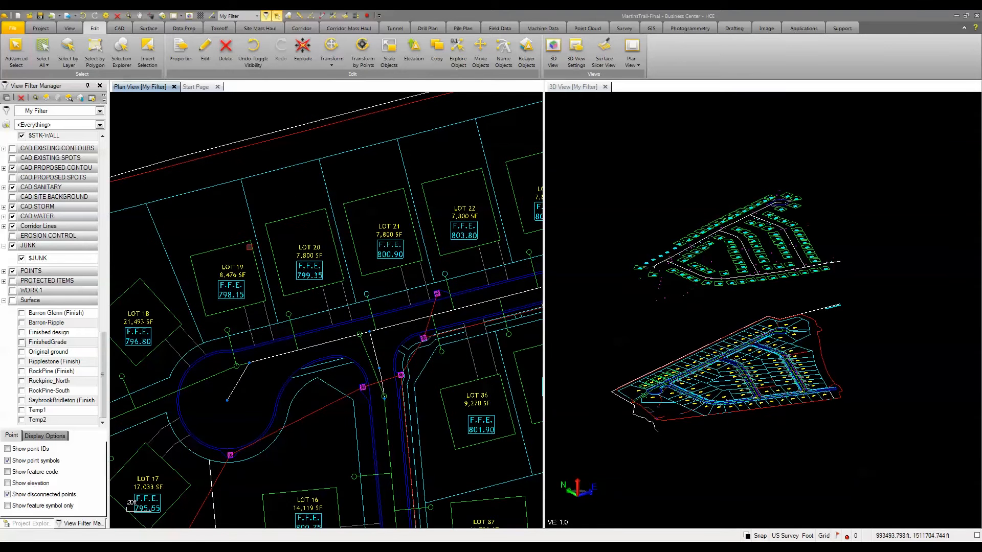
pyautogui.click(504, 51)
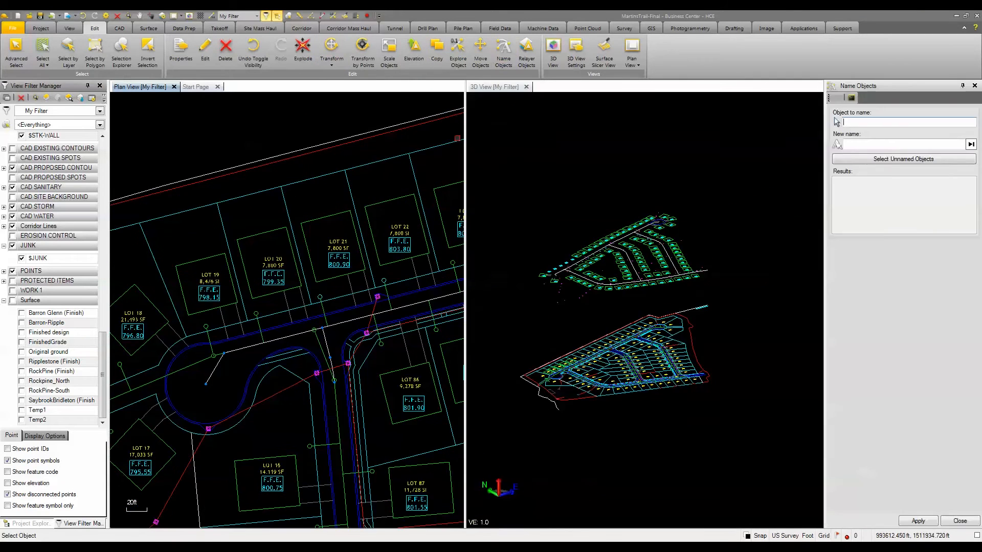
pyautogui.click(868, 123)
pyautogui.click(213, 257)
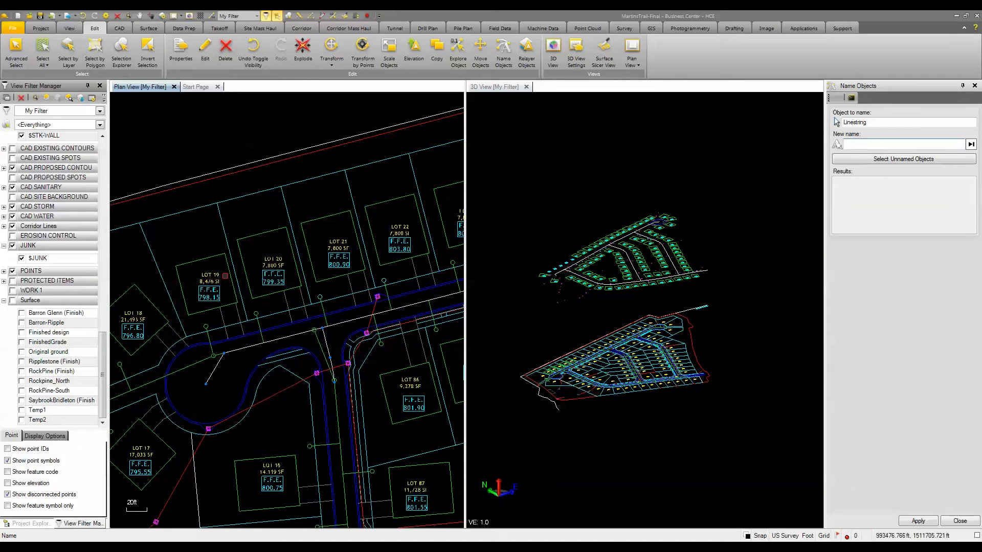
pyautogui.click(208, 274)
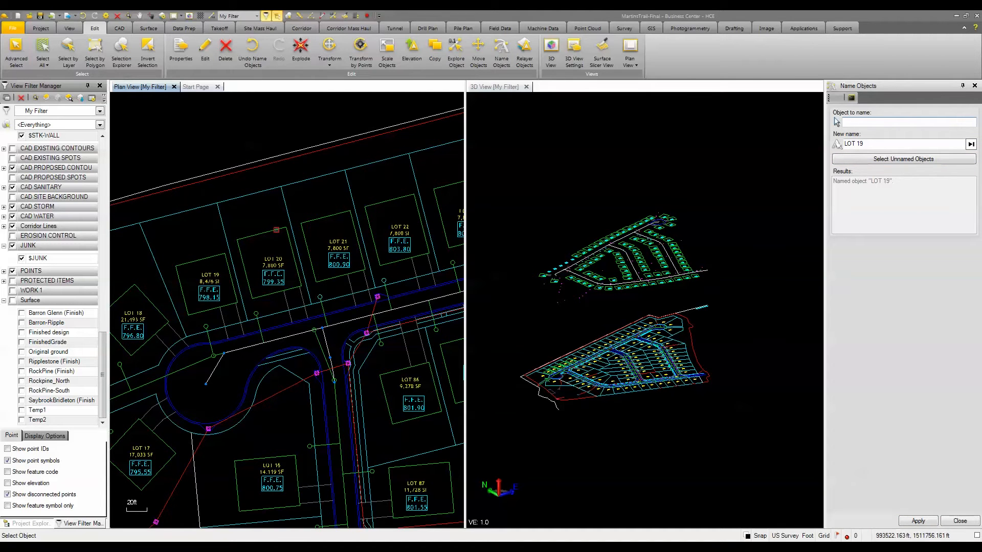
# Step: Name the next three building pad outlines LOT 20, LOT 21 and LOT 22 from their text labels
pyautogui.click(276, 230)
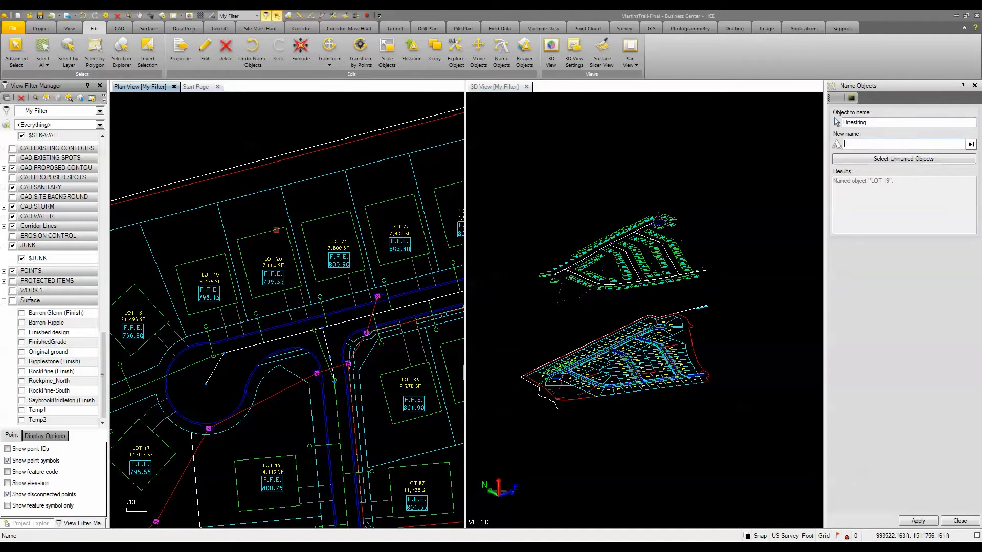
pyautogui.click(278, 259)
pyautogui.click(327, 217)
pyautogui.click(339, 242)
pyautogui.click(372, 210)
pyautogui.click(395, 225)
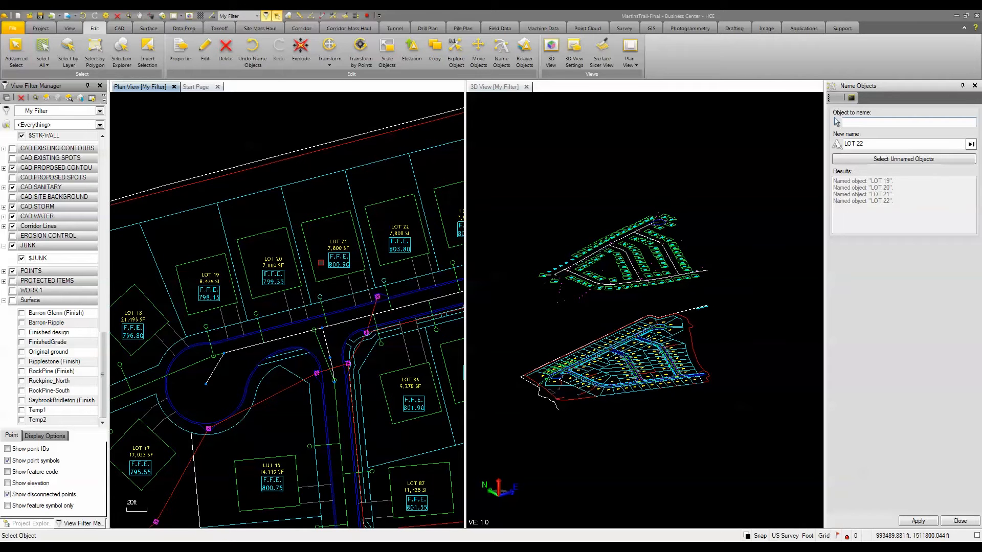
pyautogui.click(960, 521)
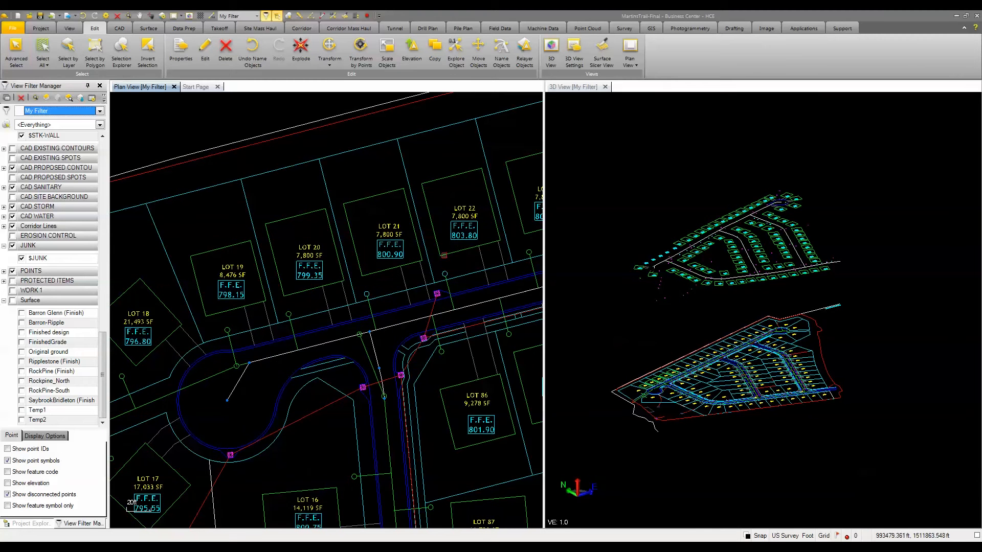
# Step: Relayer the two small circles at the front corners of lot 21 to the $STK-SAN layer
pyautogui.click(525, 57)
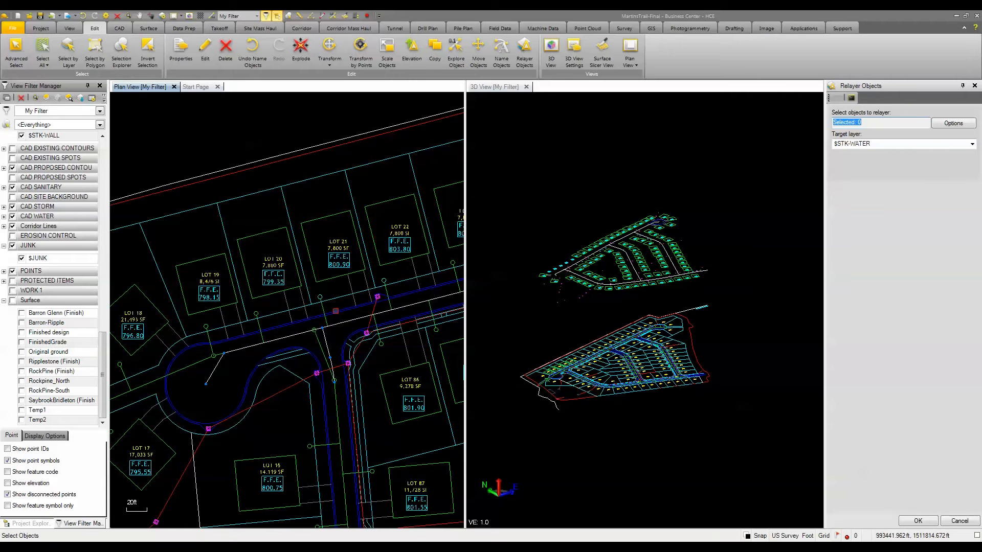
pyautogui.scroll(1, 336, 310)
pyautogui.click(315, 293)
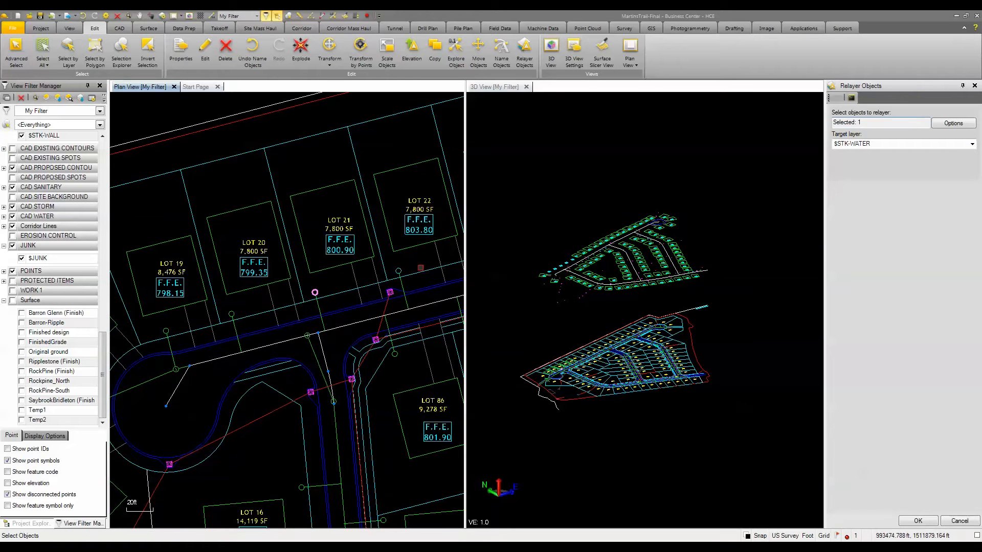
pyautogui.click(399, 270)
pyautogui.click(951, 124)
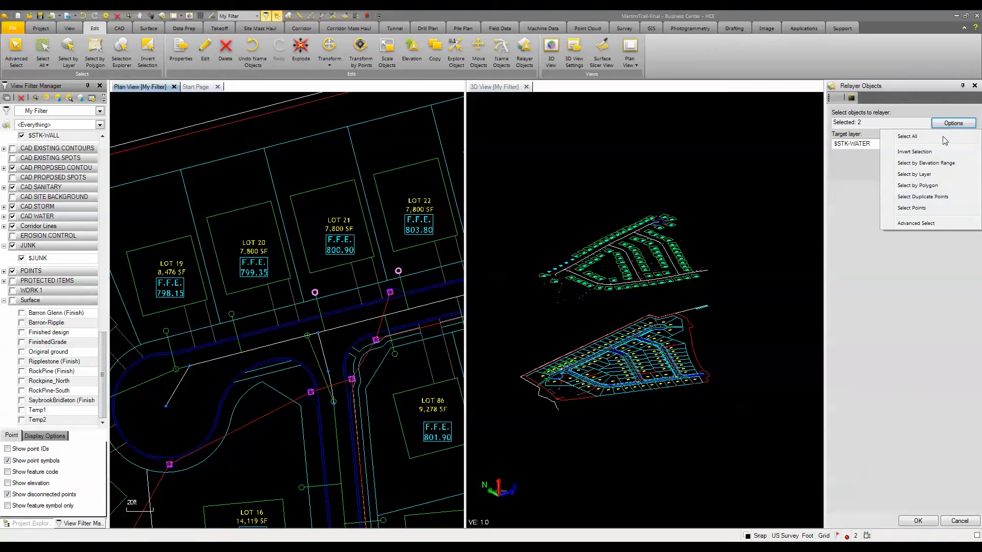
pyautogui.click(916, 122)
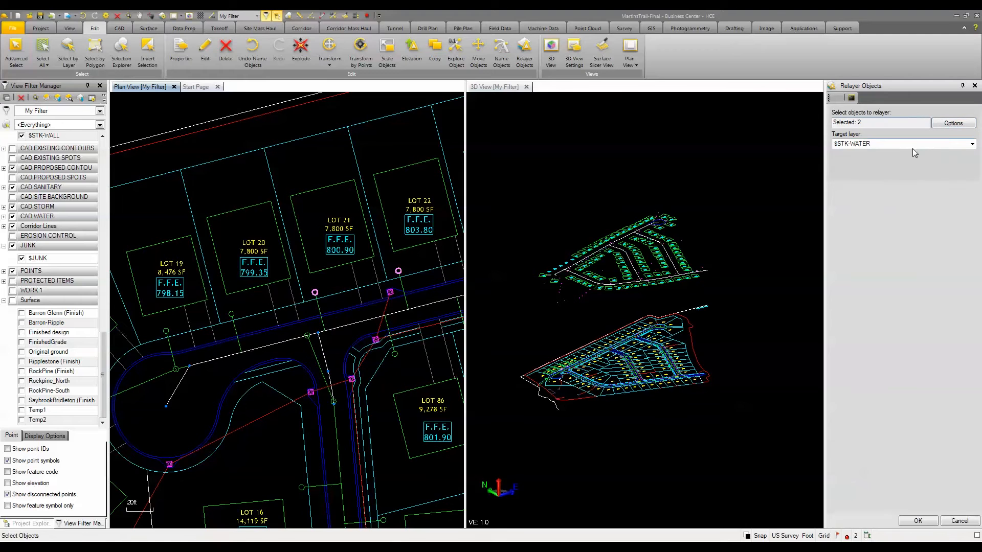
pyautogui.click(913, 147)
pyautogui.click(972, 145)
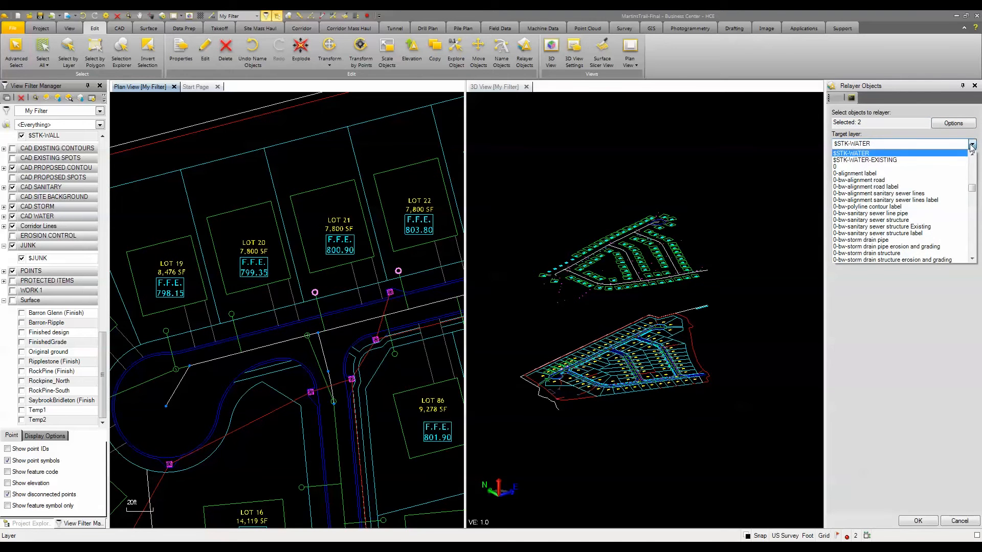
pyautogui.moveTo(972, 187); pyautogui.dragTo(972, 174)
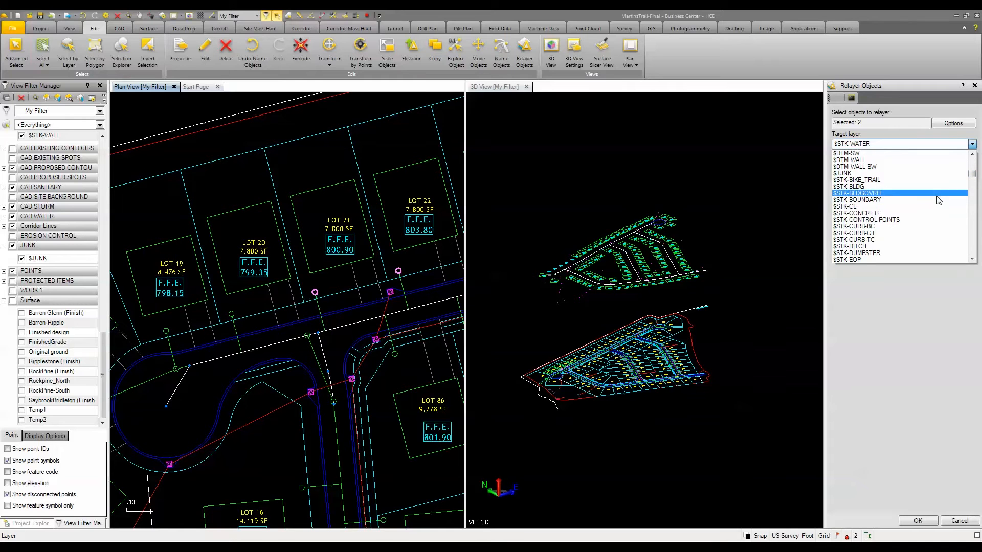
pyautogui.click(972, 258)
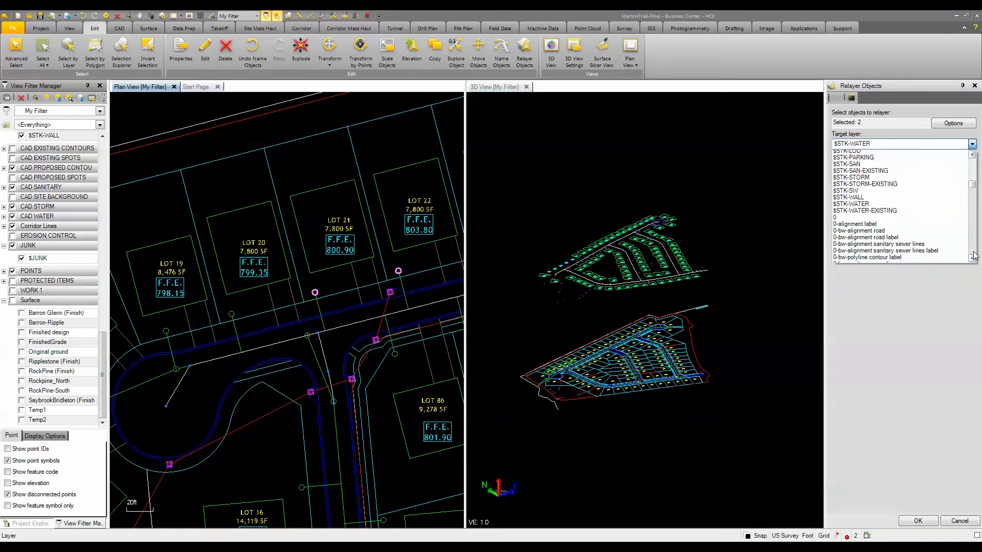
pyautogui.click(972, 258)
pyautogui.click(860, 156)
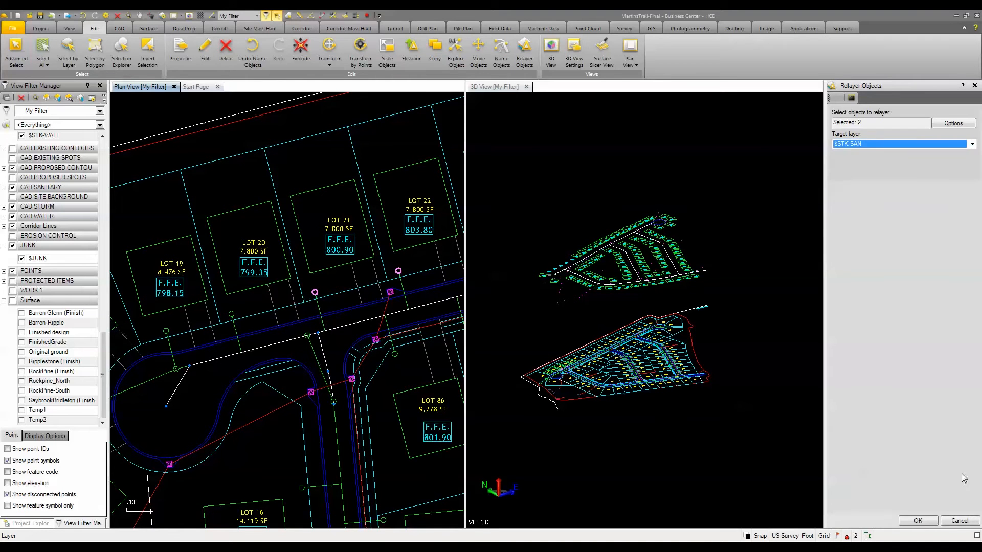
pyautogui.click(918, 521)
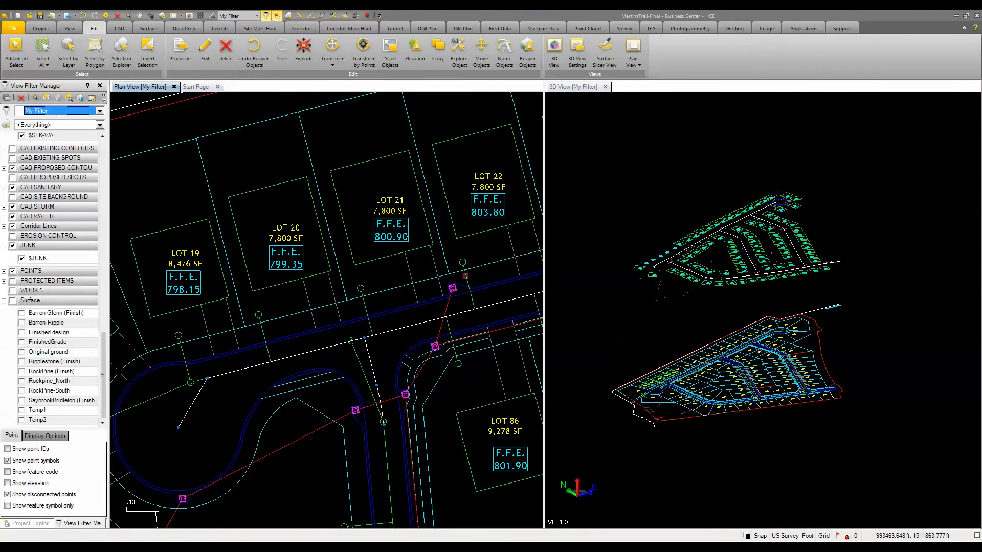
# Step: Fillet the rear corner of the lot 20 building pad nearest lot 19 with a 10 ft radius, trimming the outline
pyautogui.moveTo(466, 276)
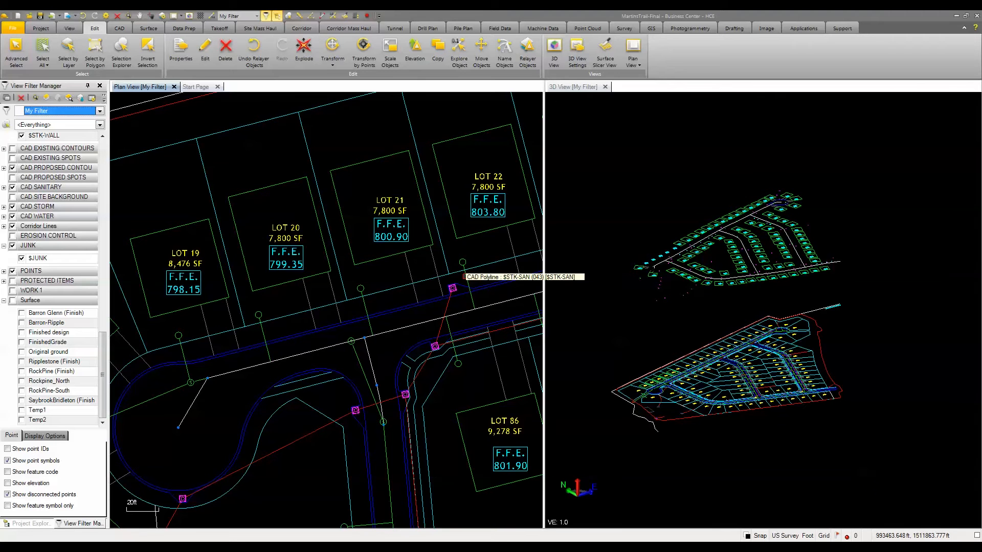
pyautogui.scroll(-1, 464, 276)
pyautogui.scroll(-1, 393, 284)
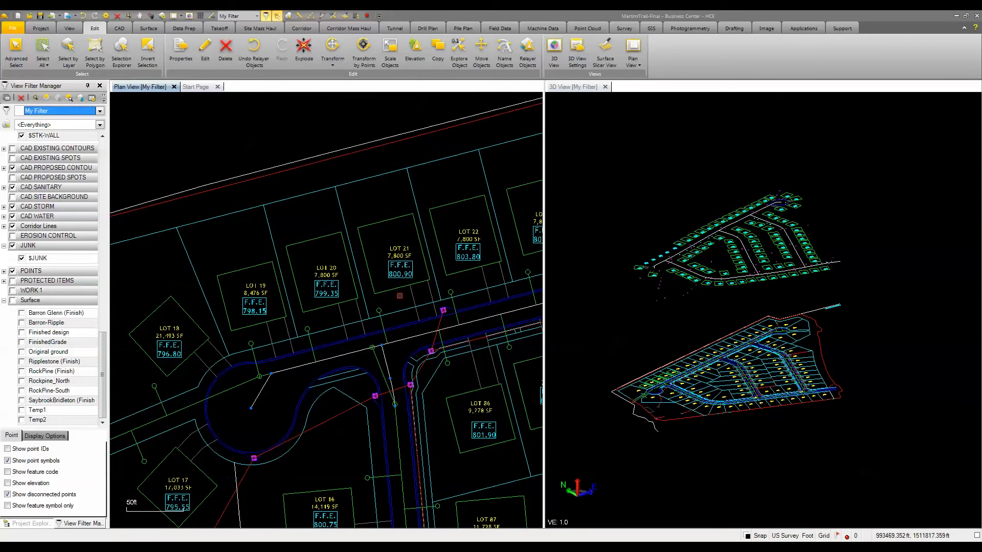
pyautogui.click(120, 30)
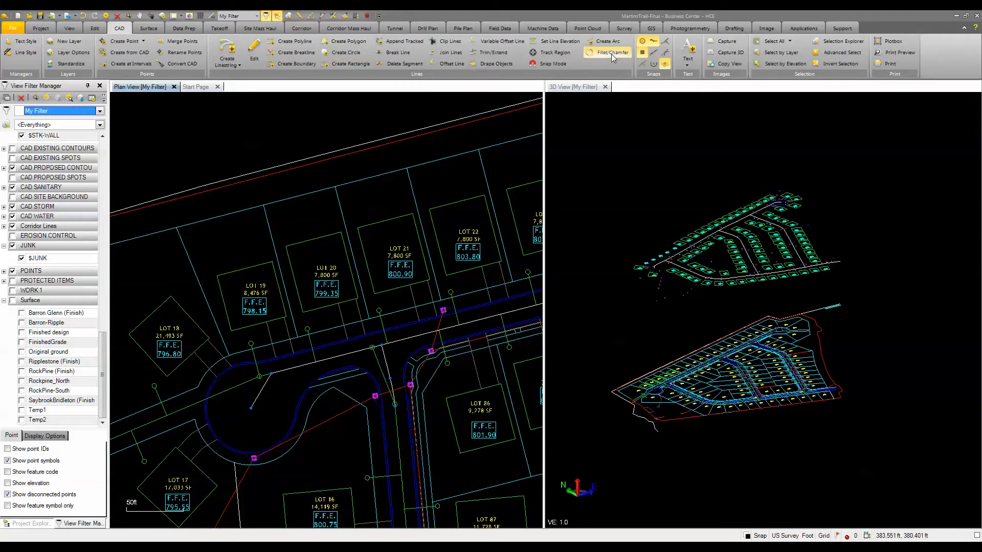
pyautogui.click(612, 54)
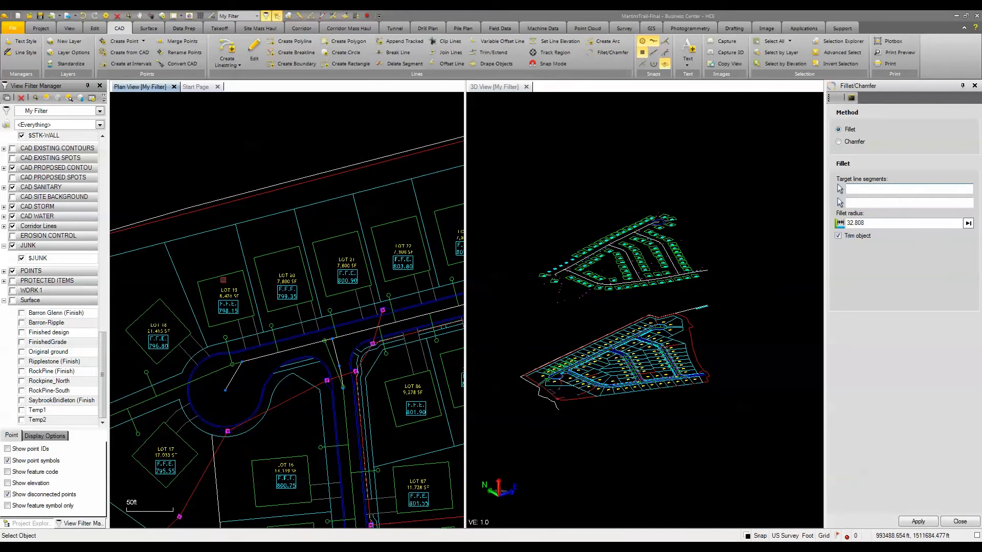
pyautogui.scroll(3, 261, 270)
pyautogui.scroll(2, 264, 267)
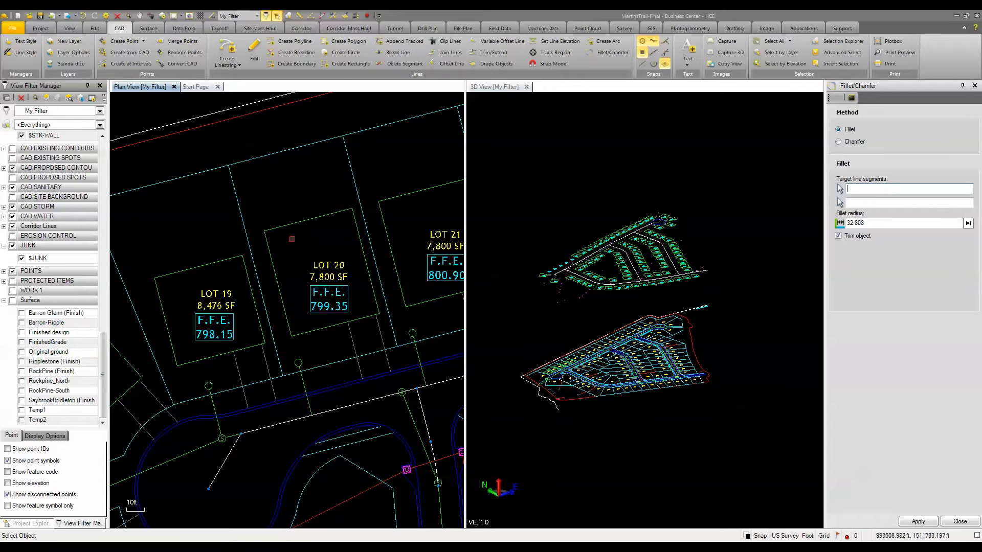
pyautogui.click(270, 254)
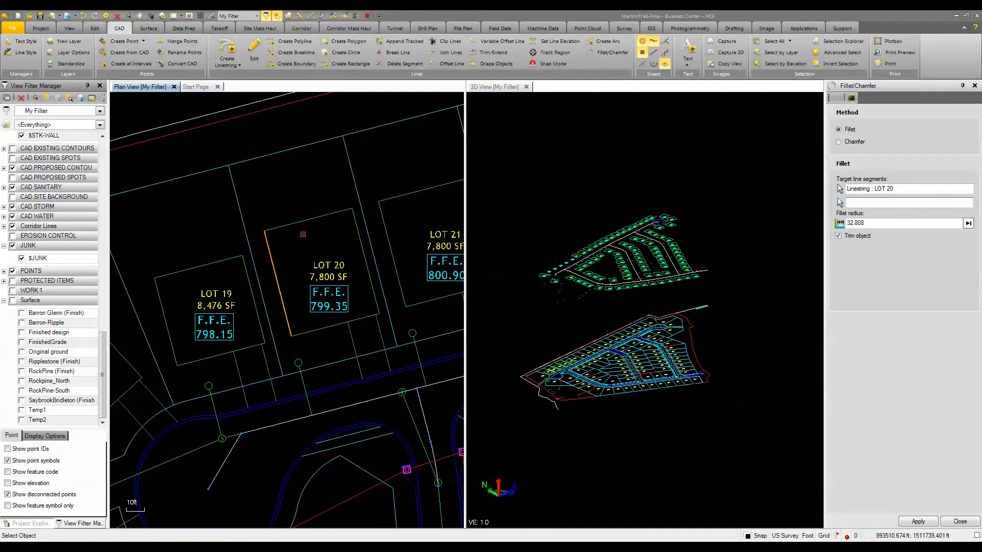
pyautogui.click(279, 228)
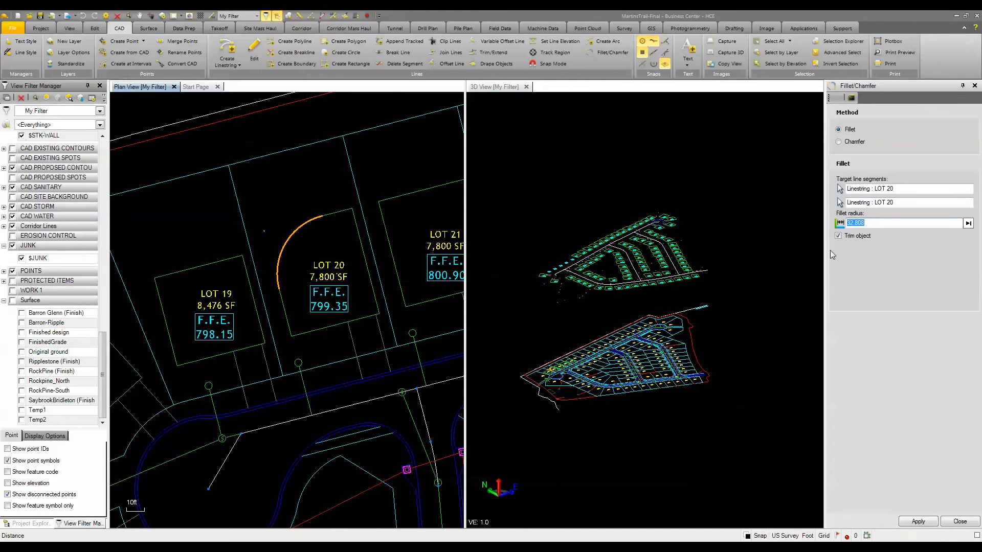
pyautogui.write('10')
pyautogui.press('Return')
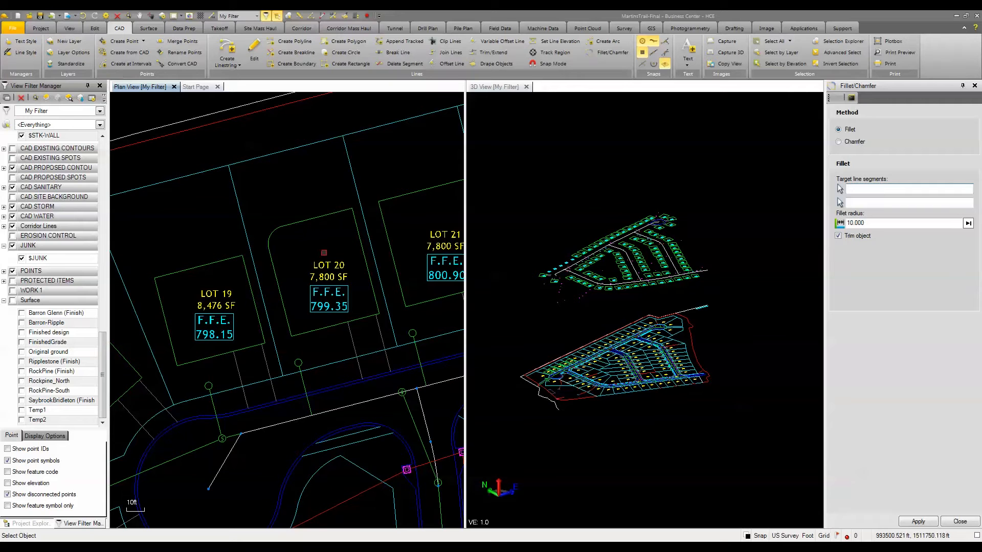
# Step: Fillet the rear corner of the lot 20 building pad nearest lot 21 with the same 10 ft radius
pyautogui.click(333, 214)
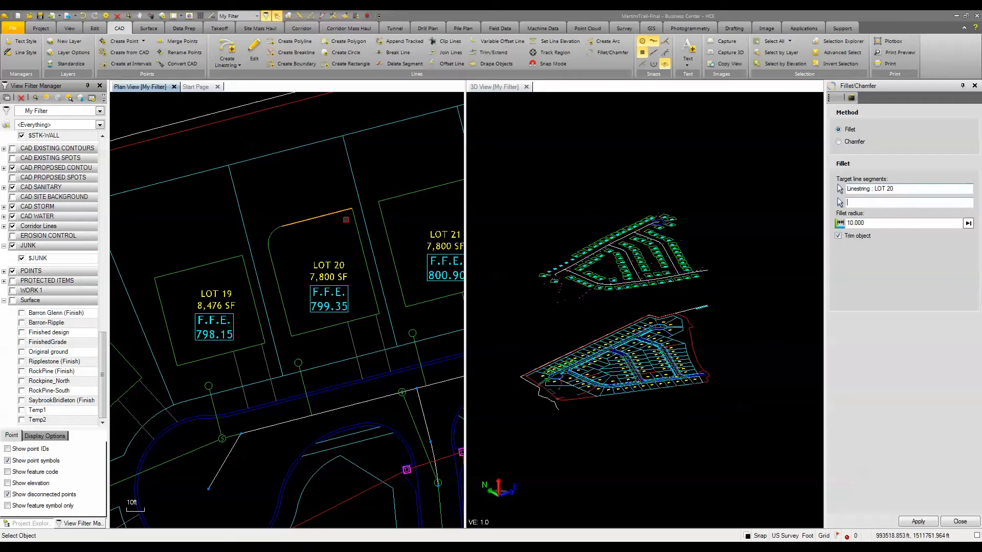
pyautogui.click(355, 223)
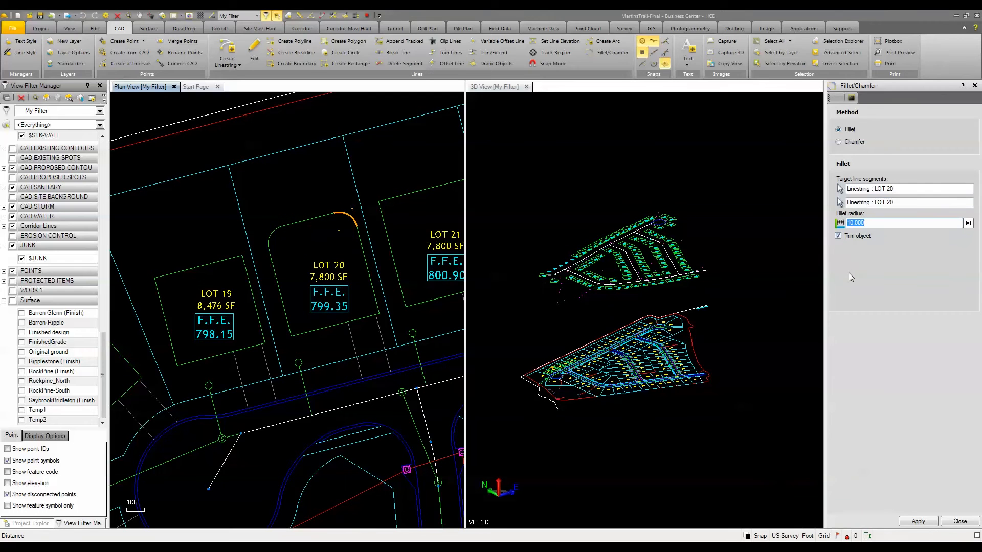
pyautogui.press('Return')
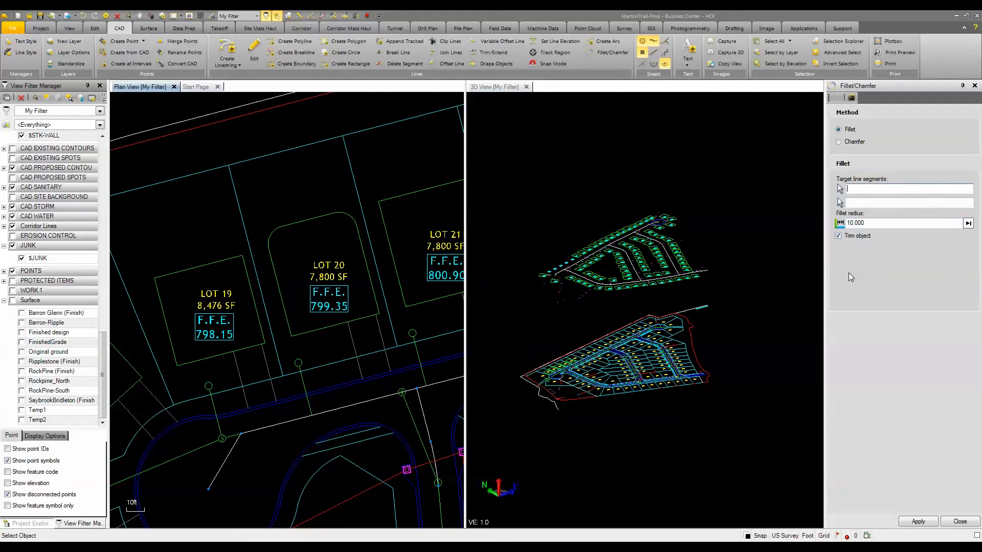
# Step: Chamfer the front corner of the lot 20 pad nearest lot 19 using One Distance mode at 10 ft
pyautogui.click(839, 143)
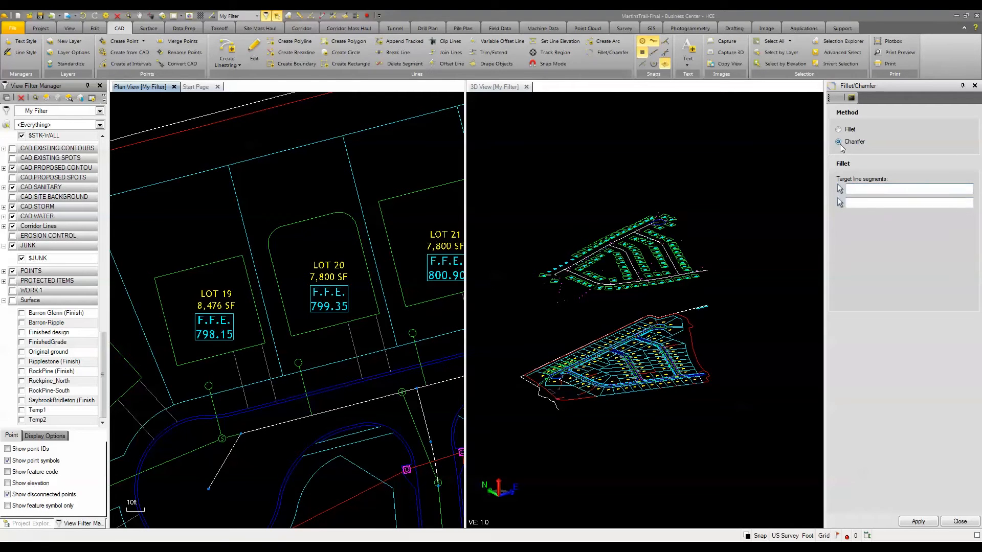
pyautogui.click(870, 224)
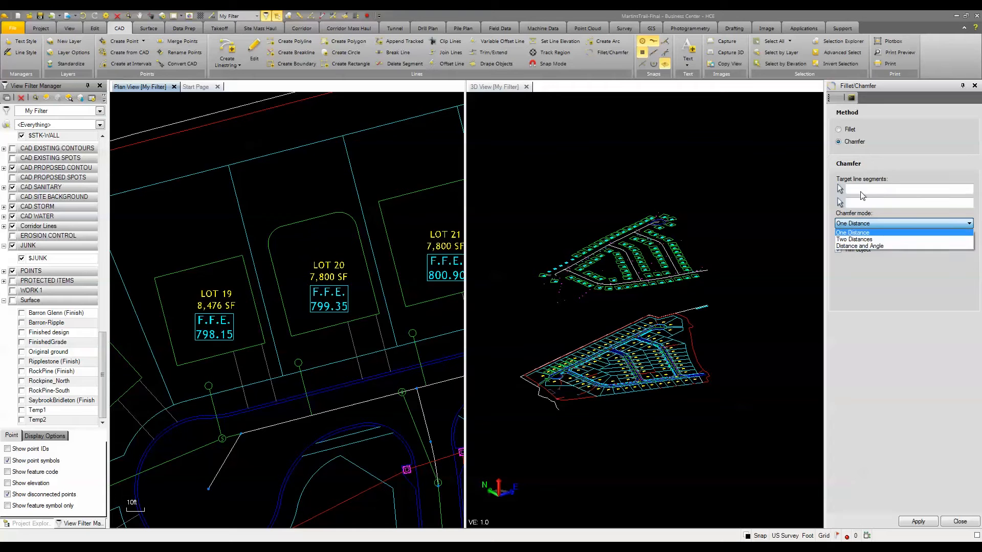
pyautogui.click(860, 191)
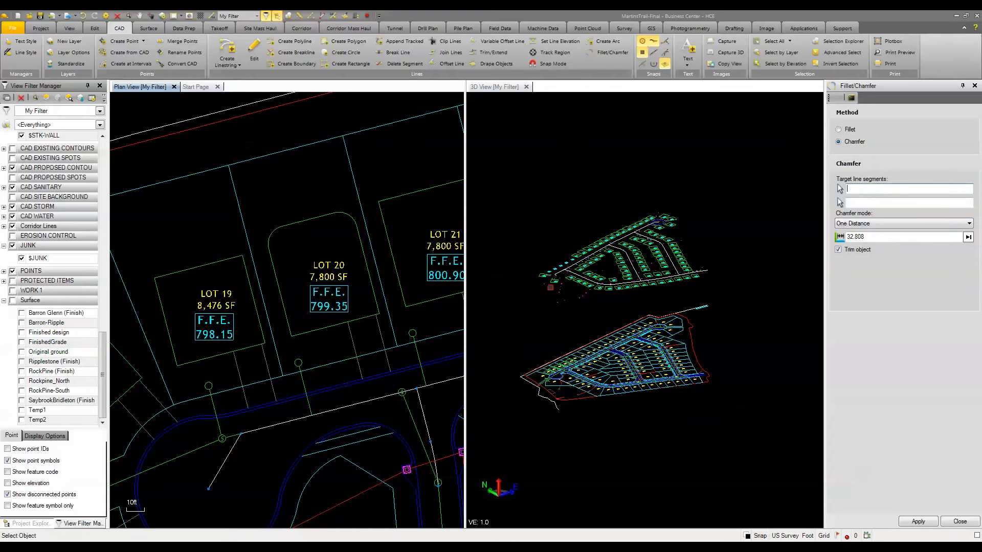
pyautogui.click(305, 331)
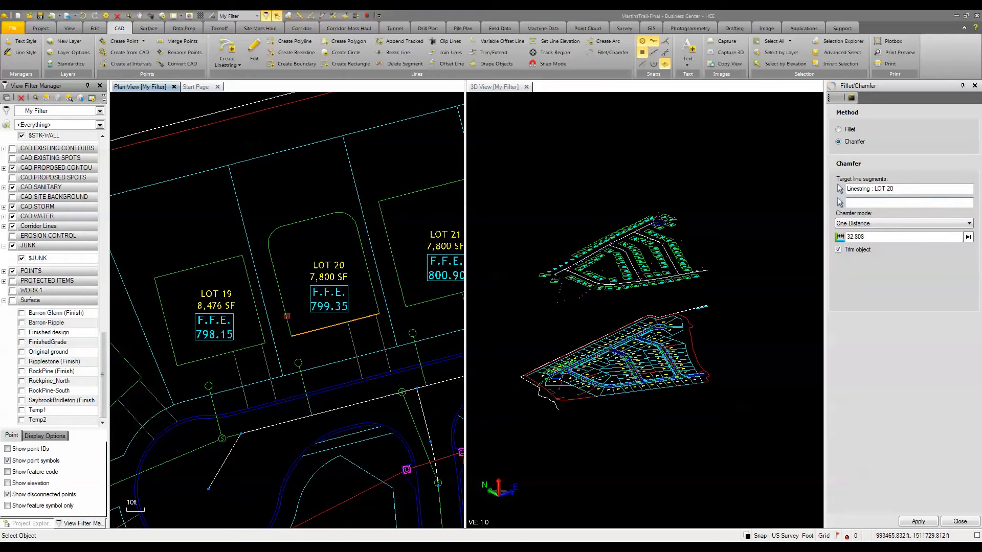
pyautogui.click(287, 316)
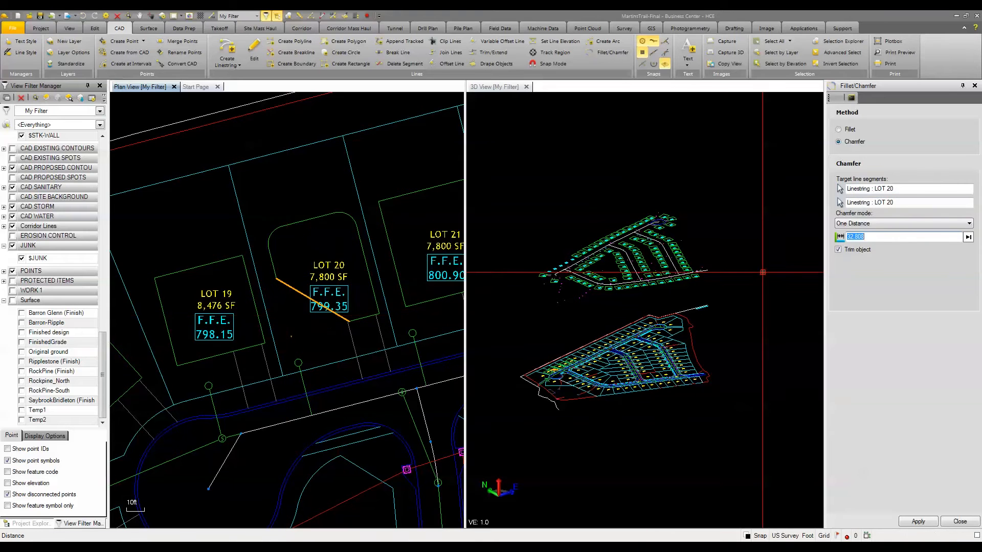
pyautogui.write('10')
pyautogui.press('Return')
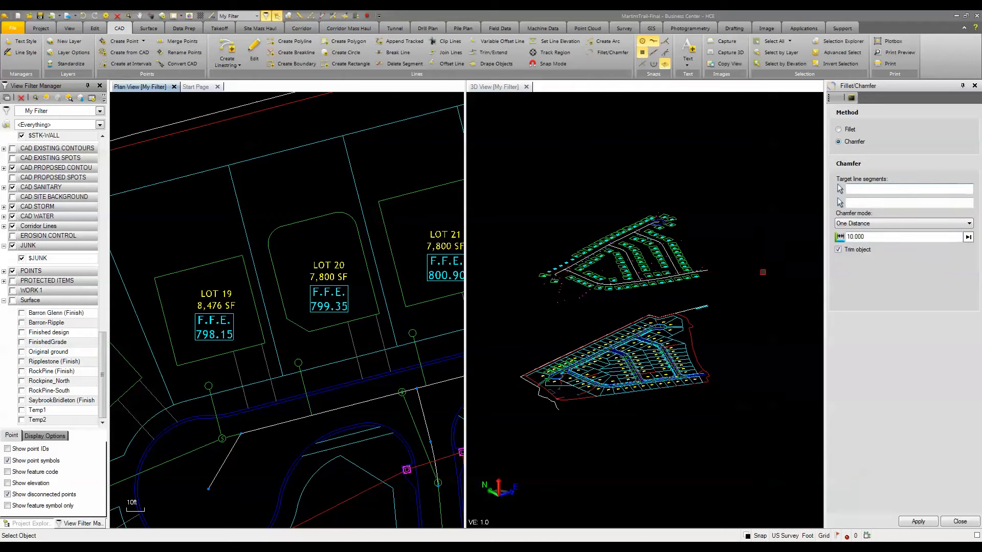
# Step: Chamfer the front corner of the lot 20 pad nearest lot 21 using Two Distances mode with 10 ft and 5 ft
pyautogui.click(877, 225)
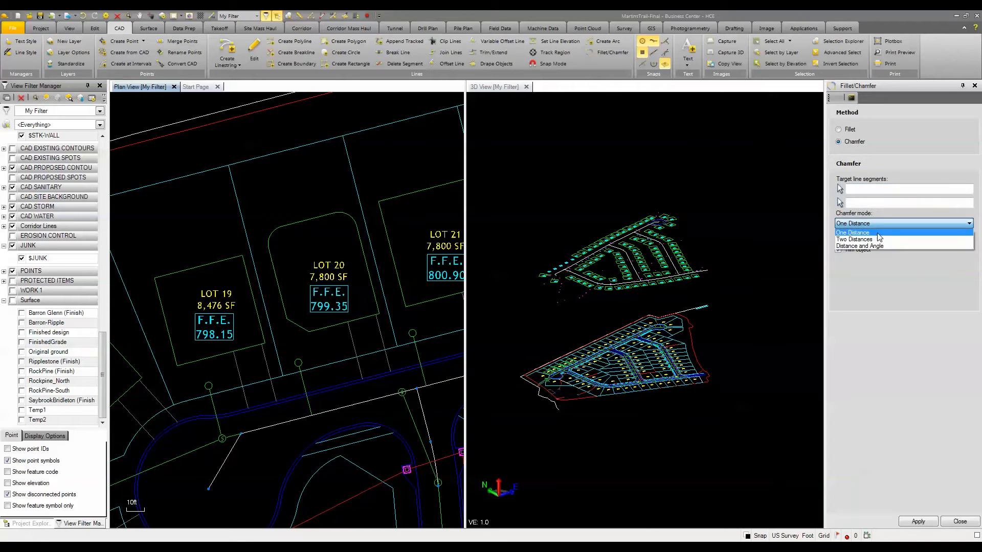
pyautogui.click(878, 238)
pyautogui.click(861, 190)
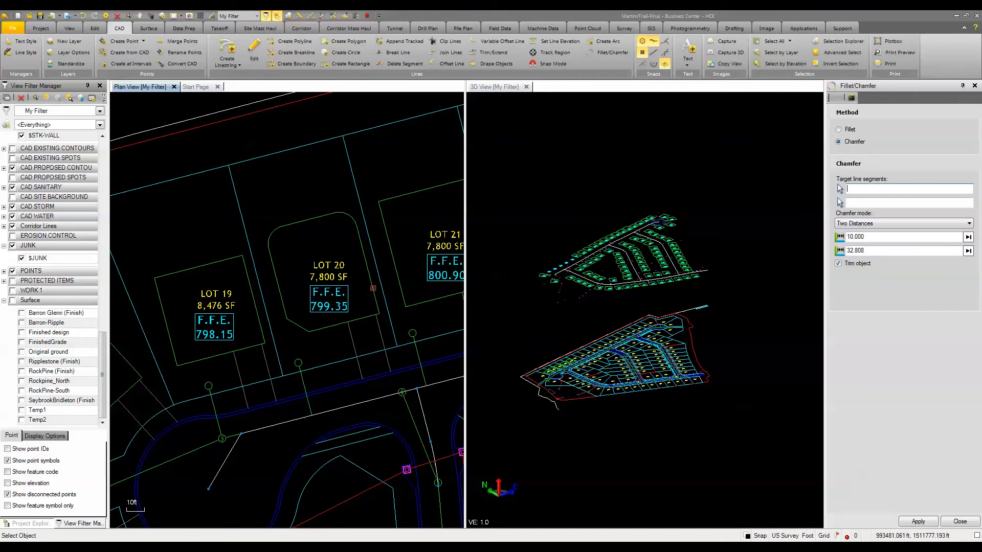
pyautogui.click(373, 288)
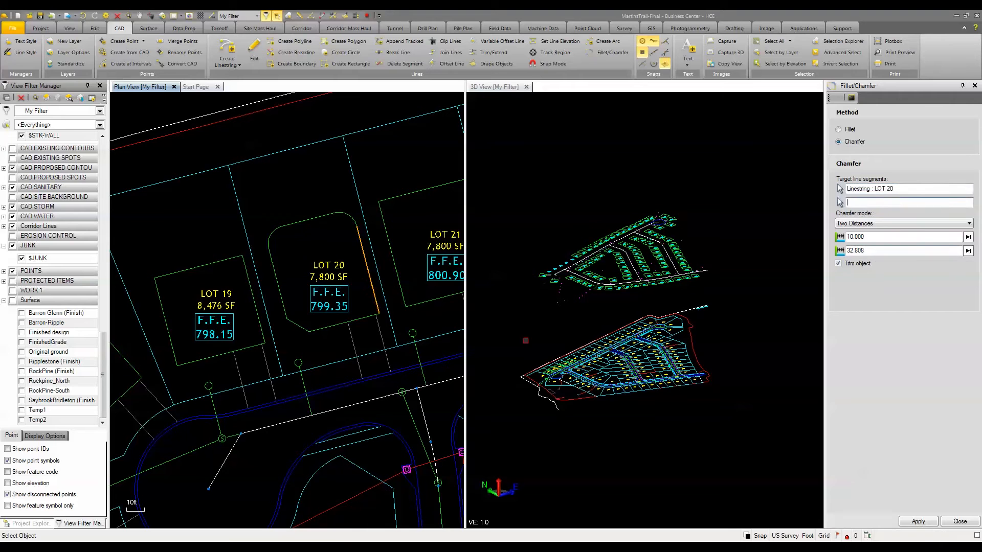
pyautogui.click(371, 298)
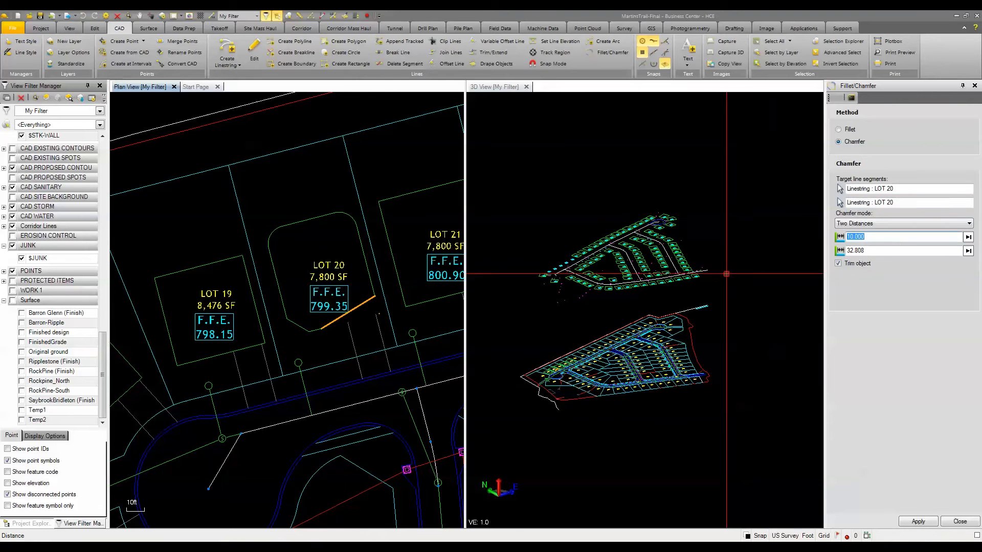
pyautogui.press('Tab')
pyautogui.write('5')
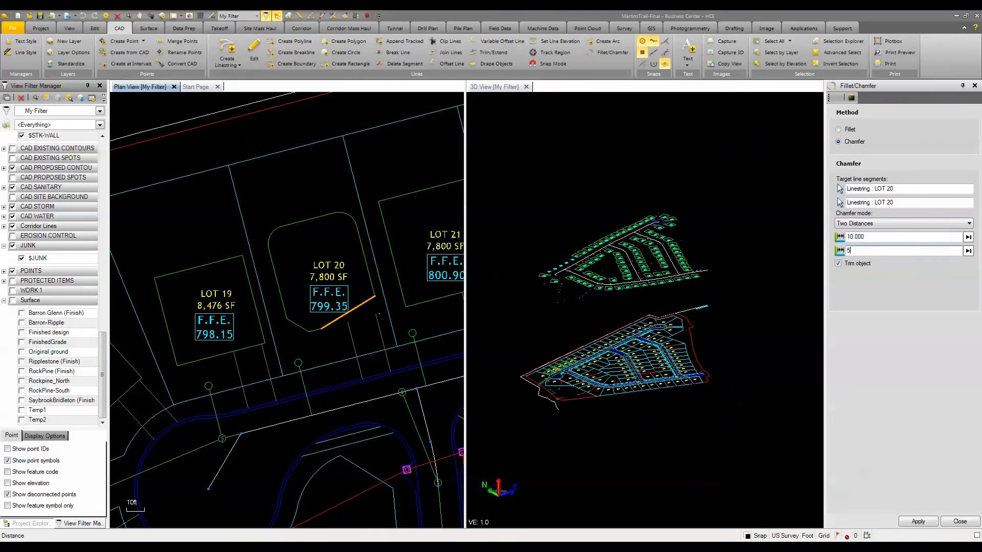
pyautogui.click(934, 524)
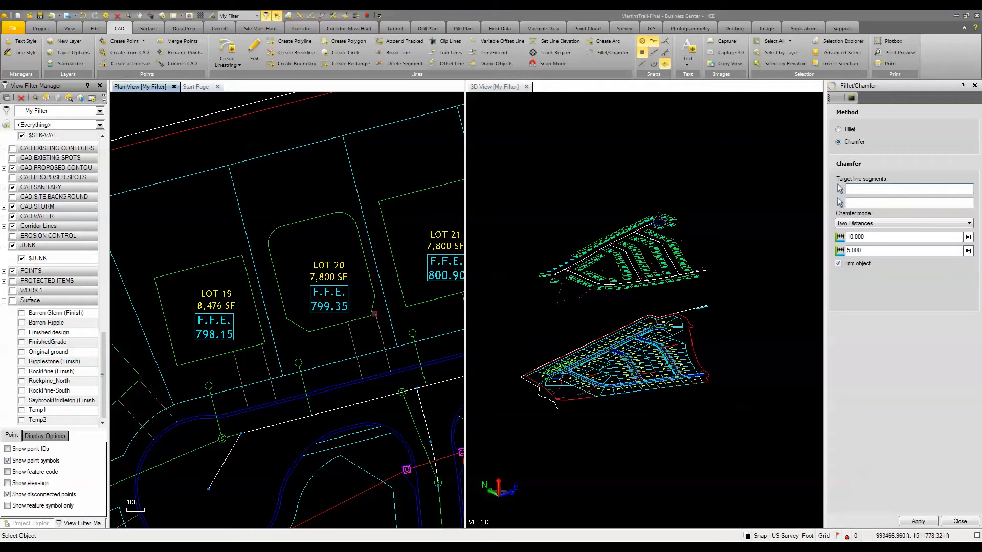
pyautogui.click(960, 522)
# Step: Undo both chamfers and both fillets on the lot 20 building pad outline
pyautogui.hotkey('ctrl', 'z')
pyautogui.hotkey('ctrl', 'z')
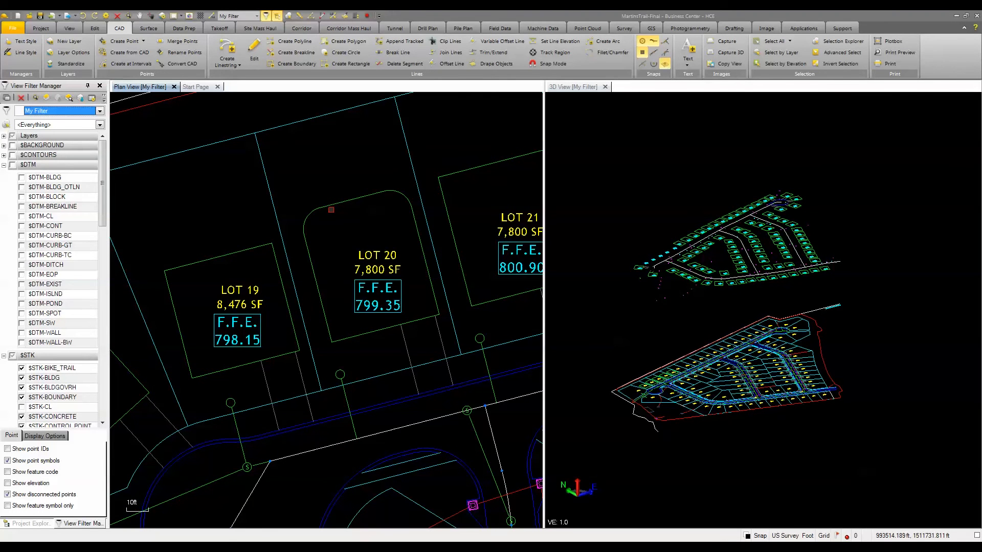
pyautogui.hotkey('ctrl', 'z')
pyautogui.hotkey('ctrl', 'z')
pyautogui.scroll(-5, 330, 212)
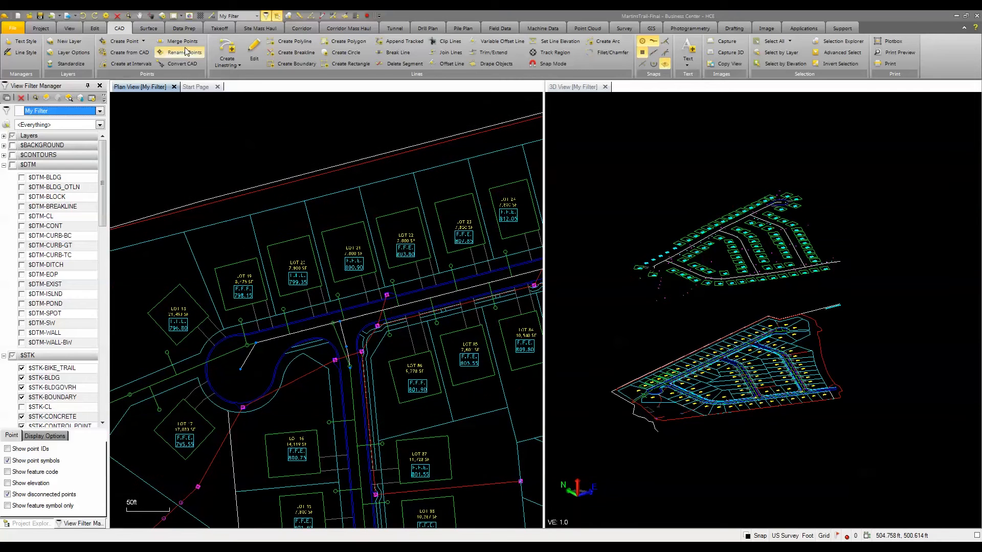
# Step: Elevate the building pad outlines of lots 19 to 23 to the FinishedGrade surface with a delta elevation of 1.000
pyautogui.click(184, 28)
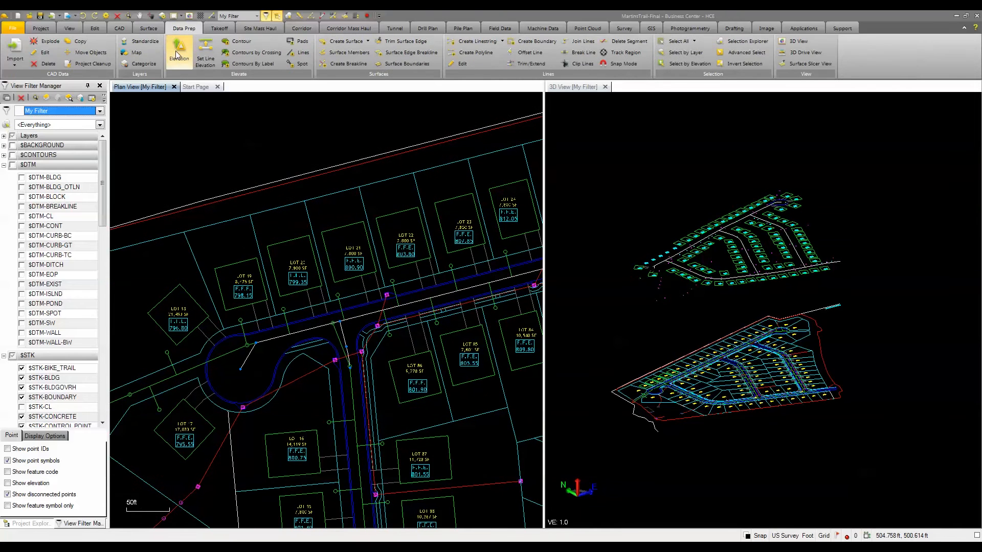
pyautogui.click(176, 51)
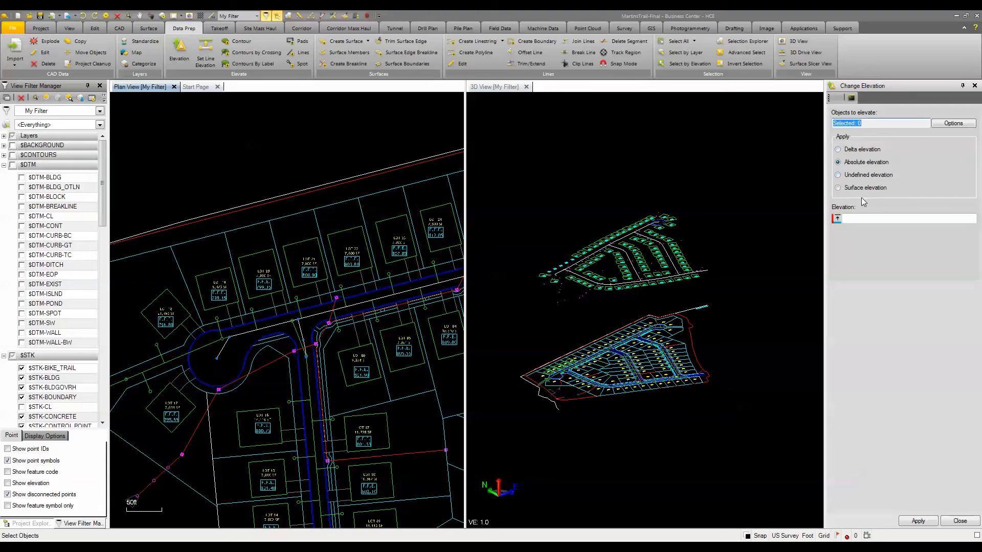
pyautogui.click(839, 188)
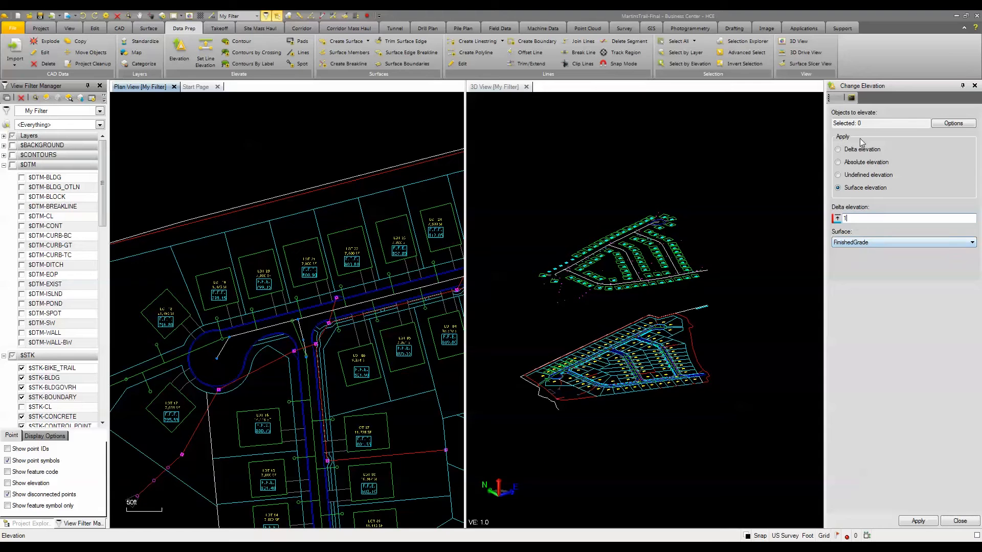
pyautogui.press('Return')
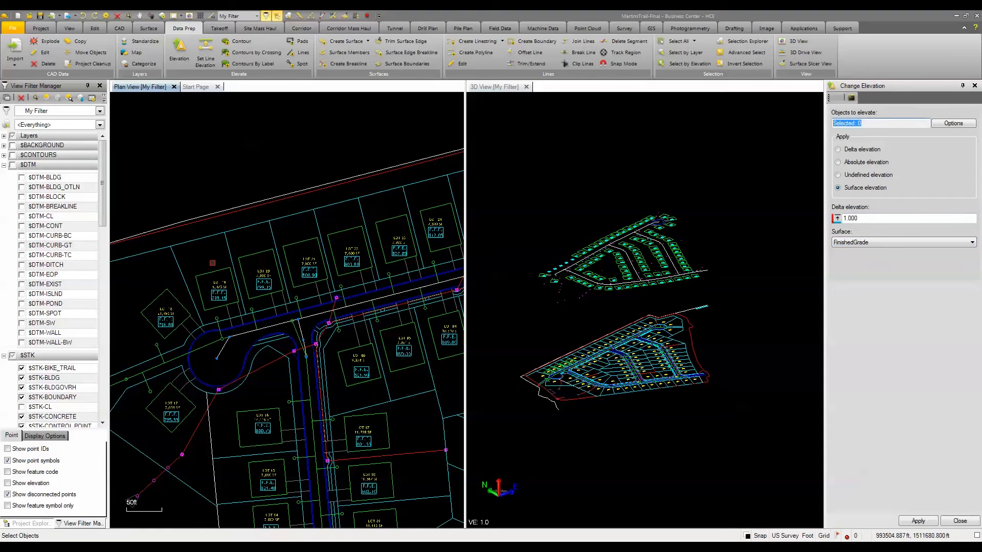
pyautogui.click(210, 271)
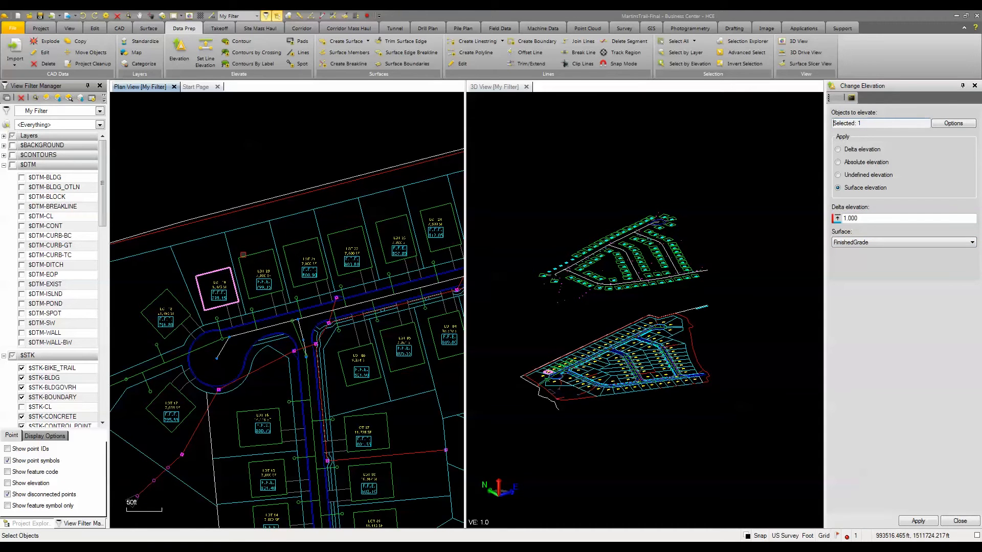
pyautogui.click(243, 255)
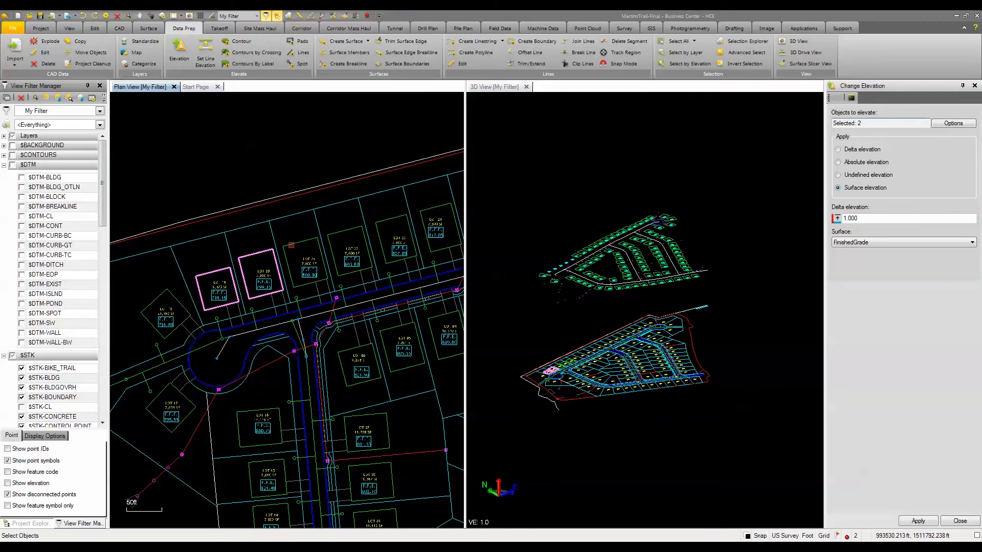
pyautogui.click(291, 245)
pyautogui.click(337, 231)
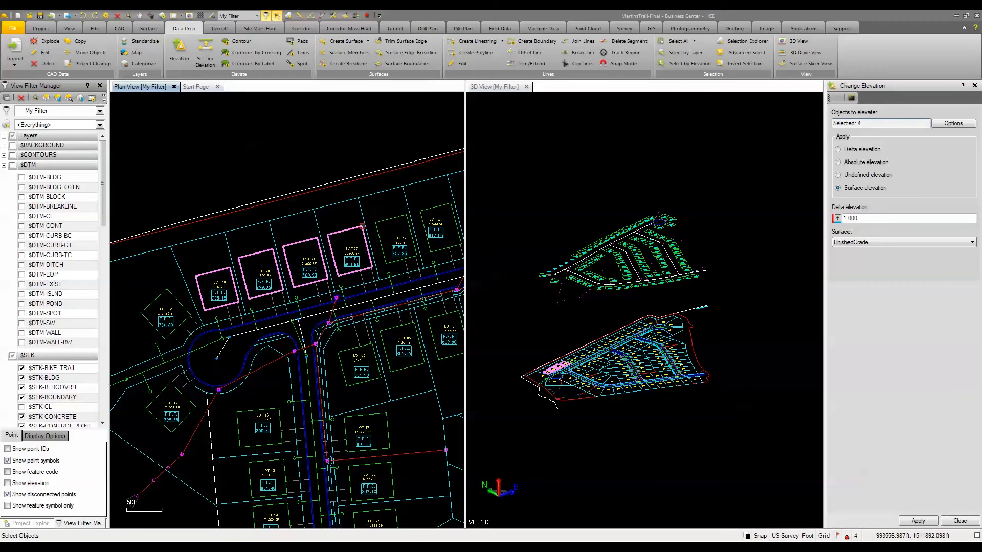
pyautogui.click(378, 223)
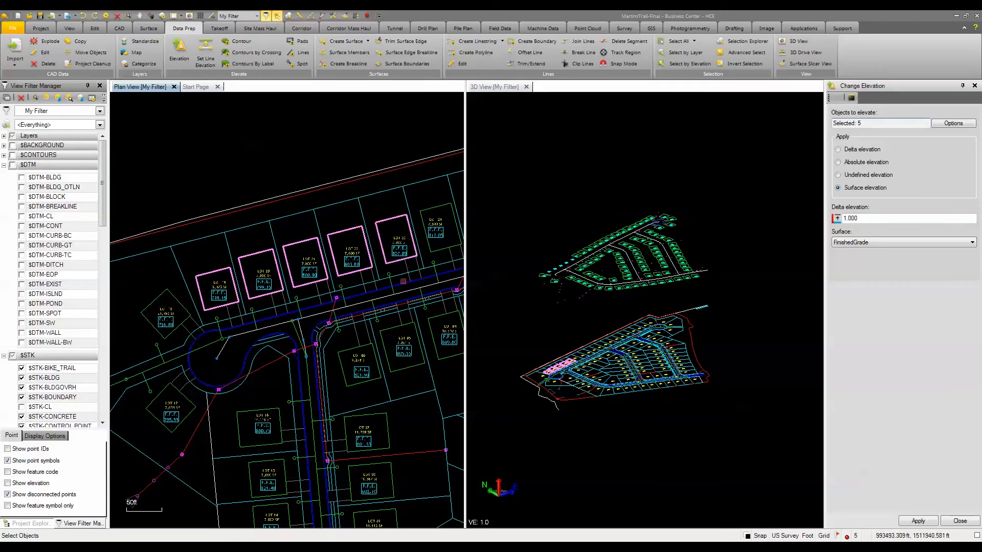
pyautogui.click(918, 521)
pyautogui.scroll(6, 553, 260)
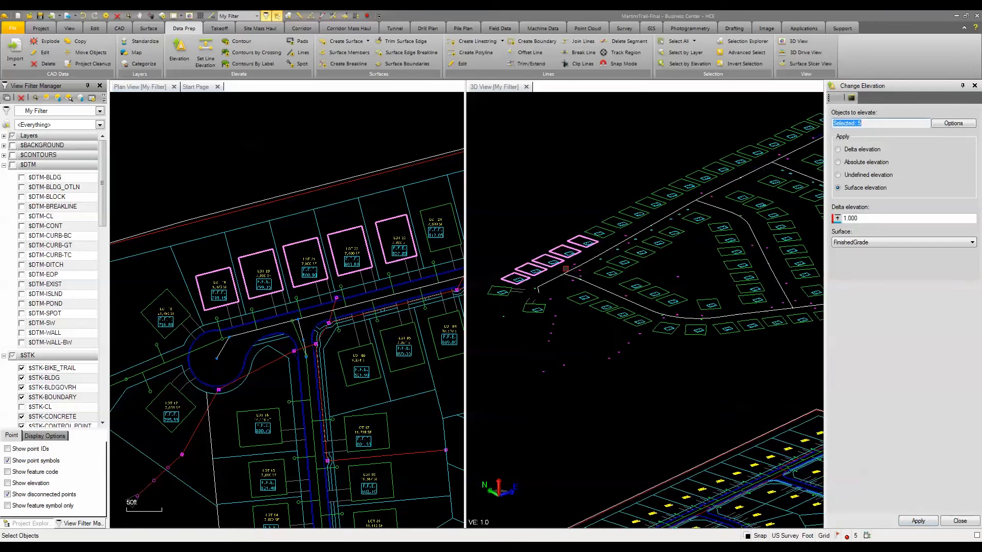
pyautogui.scroll(-3, 566, 264)
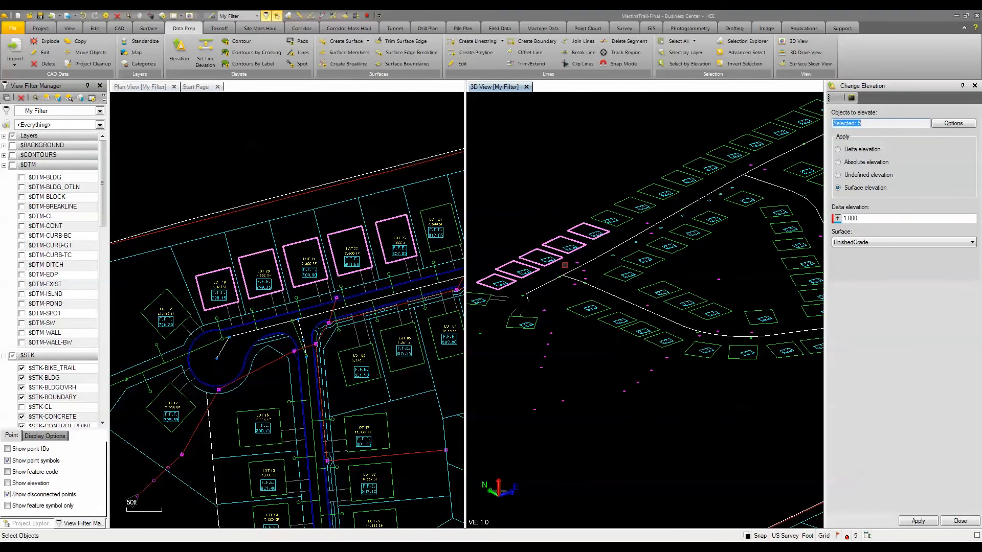
# Step: Check the elevation of the lot 21 building pad outline in its properties
pyautogui.click(960, 521)
pyautogui.click(322, 220)
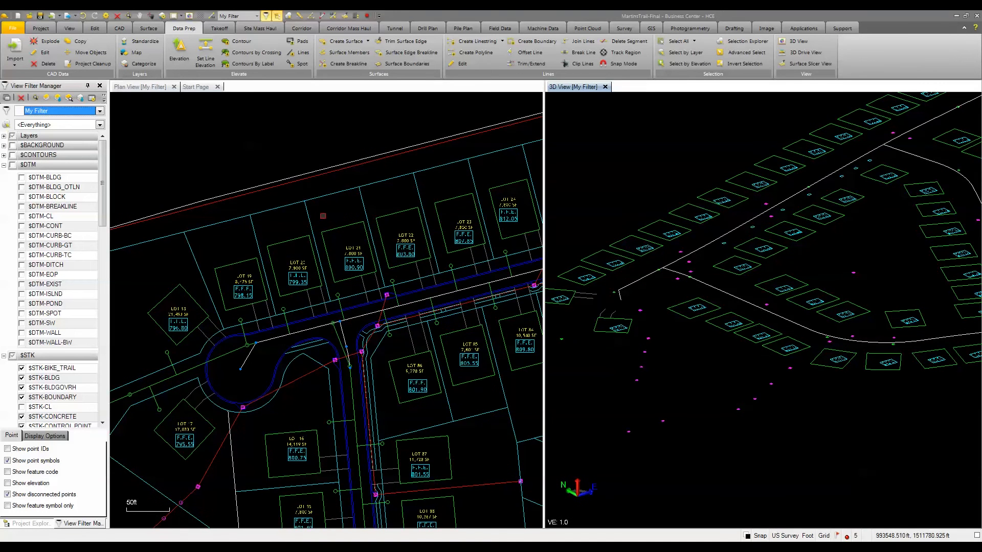
pyautogui.scroll(3, 336, 267)
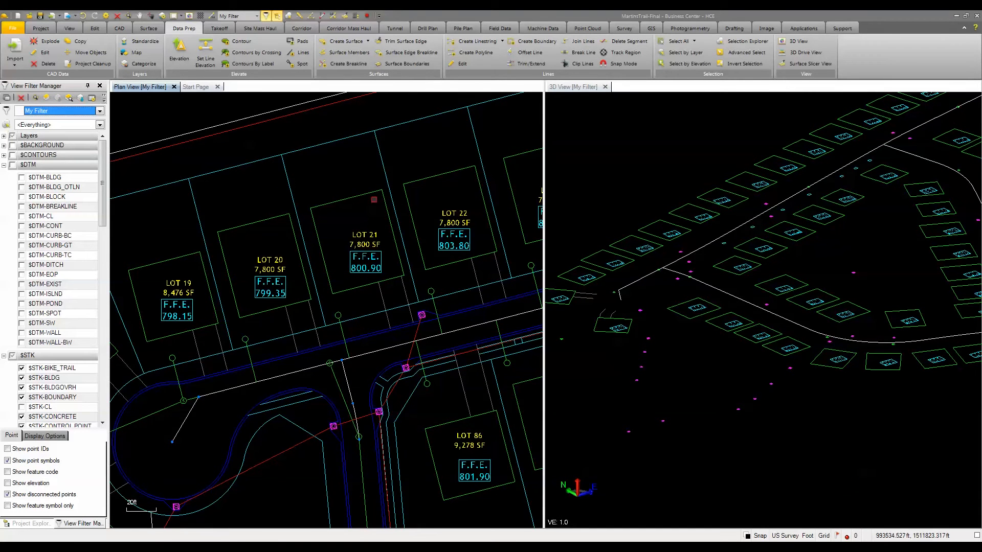
pyautogui.click(374, 199)
pyautogui.rightClick(359, 165)
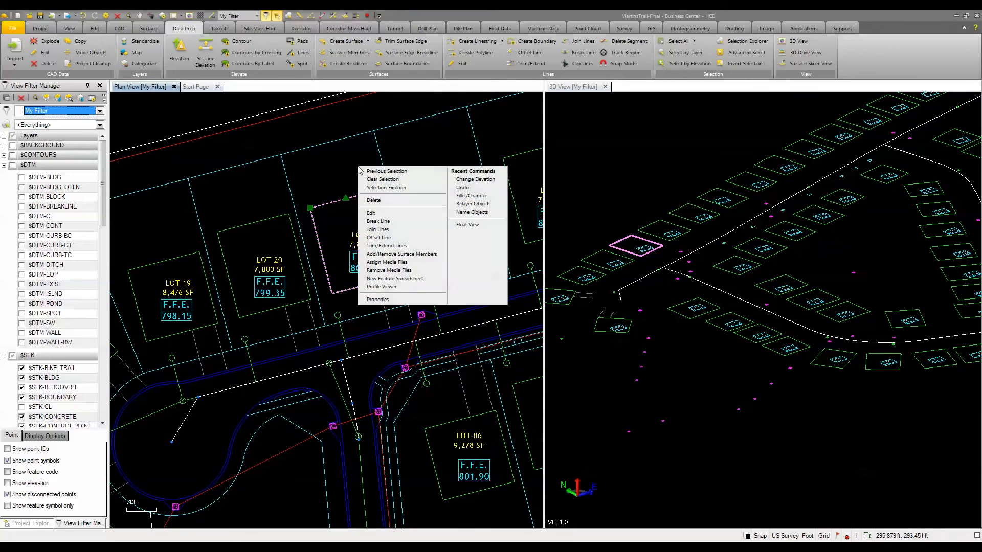
pyautogui.click(381, 299)
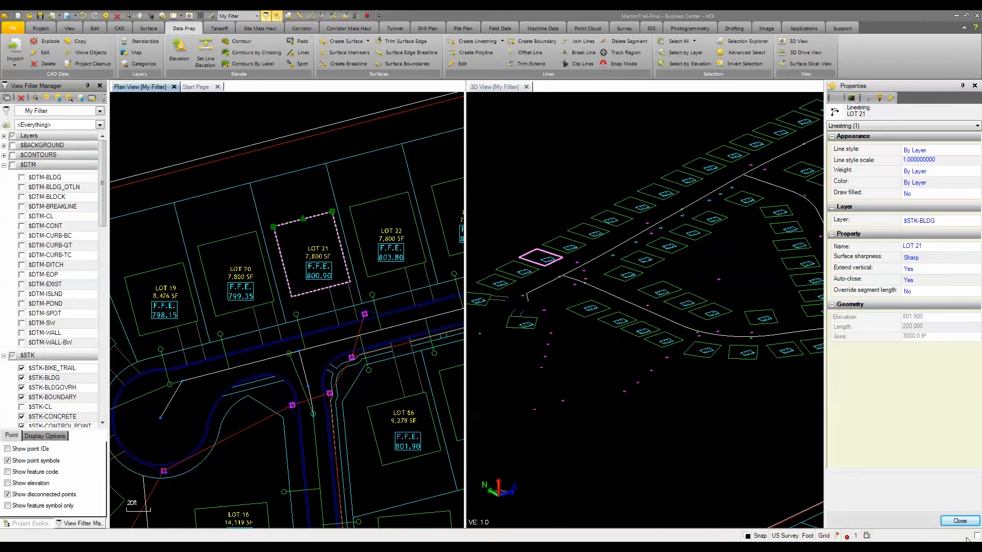
pyautogui.click(960, 521)
pyautogui.click(334, 233)
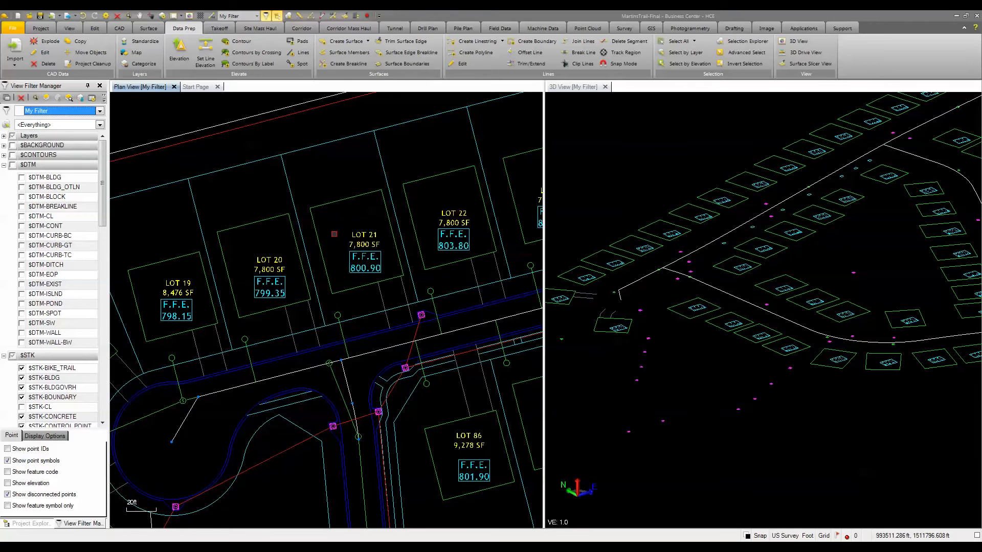
# Step: Start a variable offset line and name it LOT 21
pyautogui.scroll(-2, 334, 234)
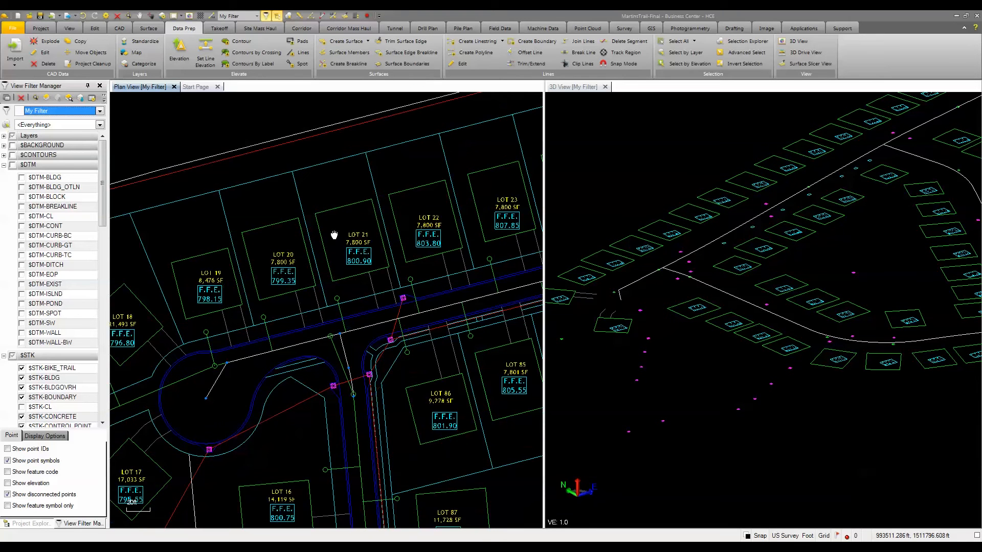
pyautogui.scroll(-2, 334, 235)
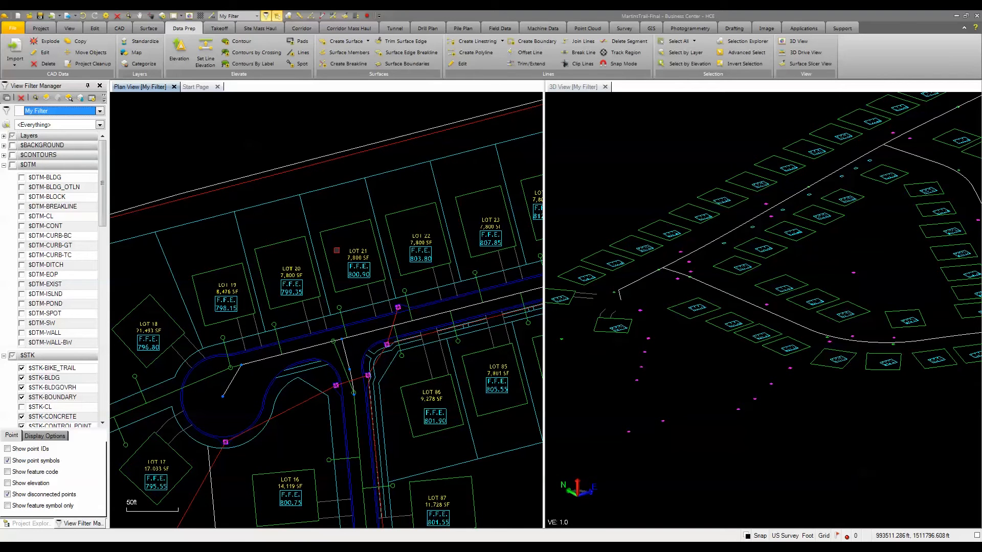
pyautogui.click(121, 28)
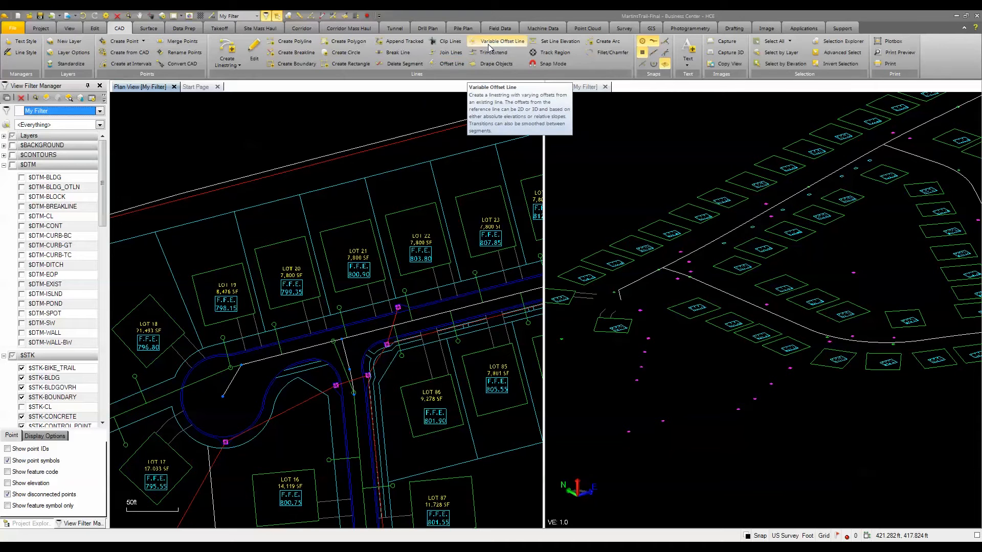
pyautogui.click(488, 44)
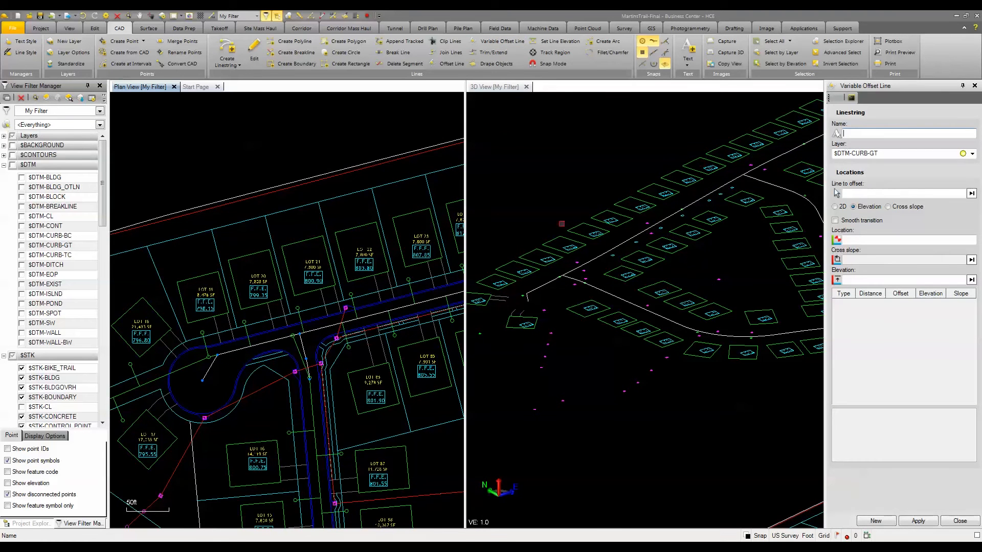
pyautogui.scroll(3, 282, 301)
pyautogui.scroll(1, 276, 236)
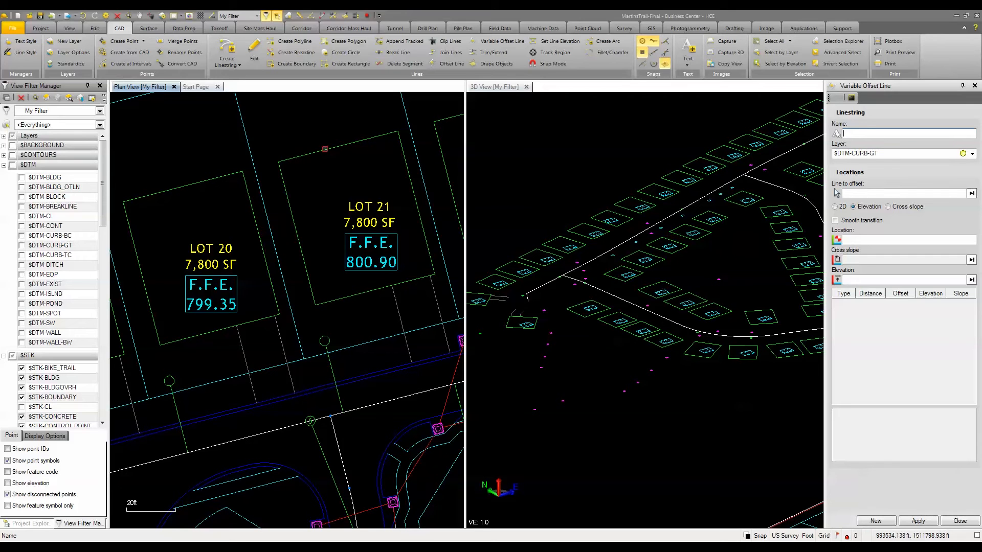
pyautogui.write('LOT 21')
pyautogui.press('Tab')
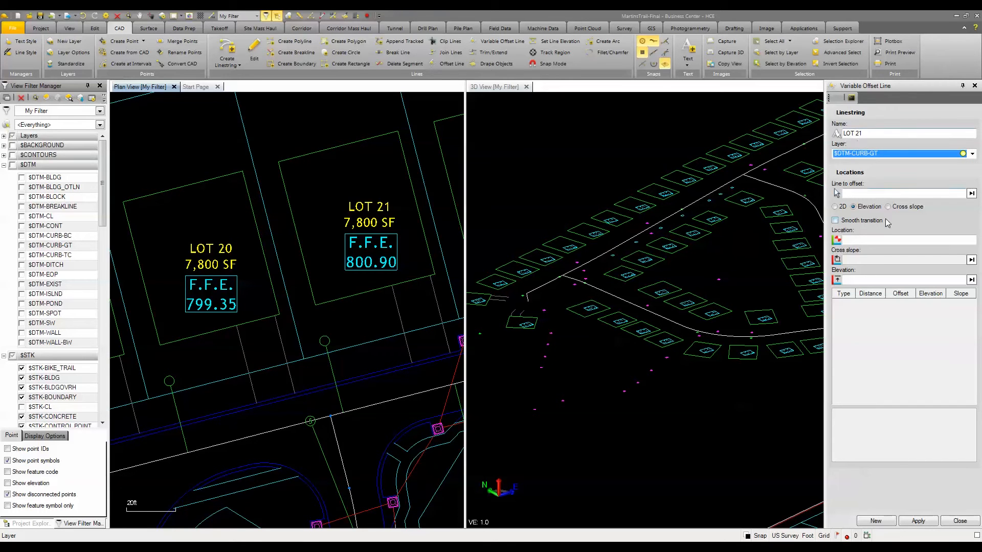
# Step: Assign the variable offset line to the $DTM-DITCH layer and make that layer visible in the view filter
pyautogui.click(972, 154)
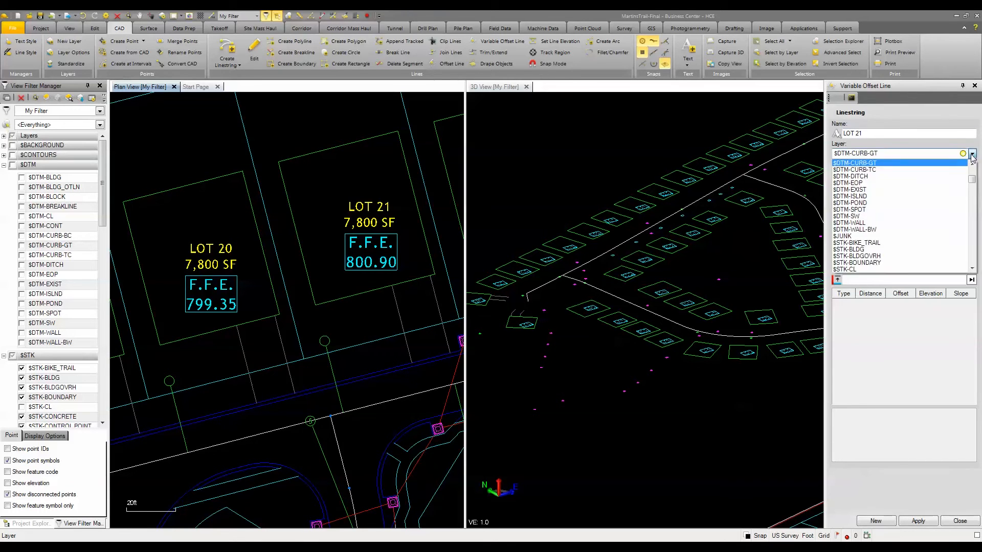
pyautogui.scroll(3, 894, 211)
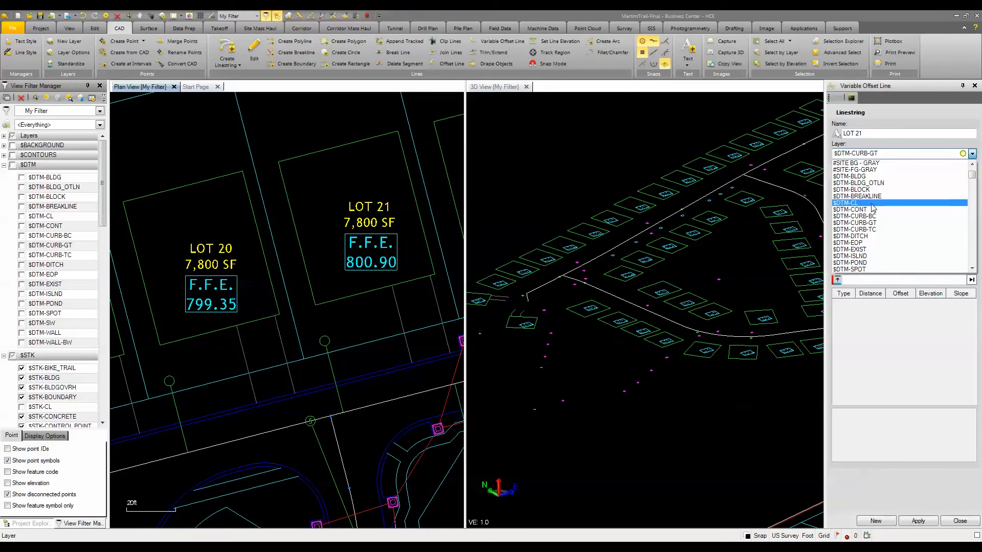
pyautogui.click(864, 237)
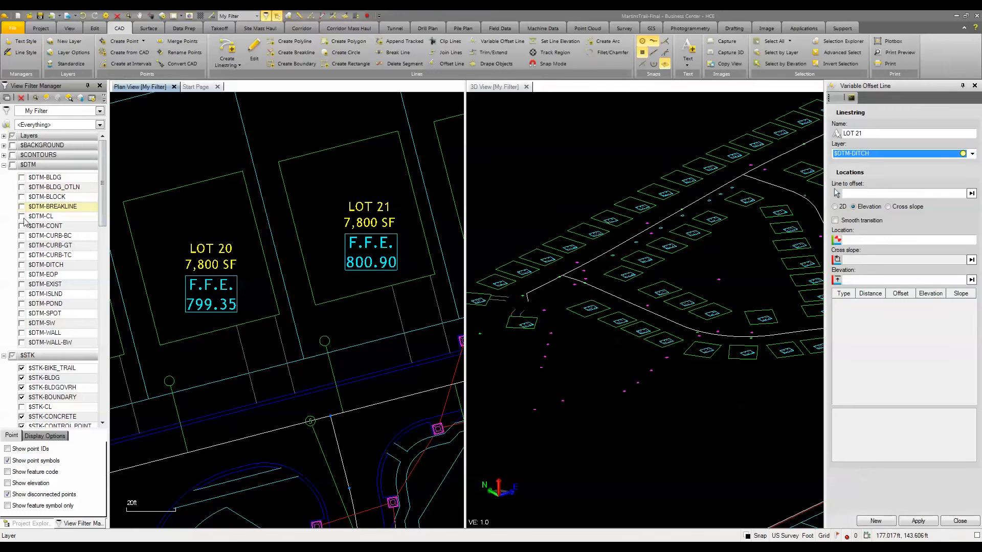
pyautogui.click(21, 264)
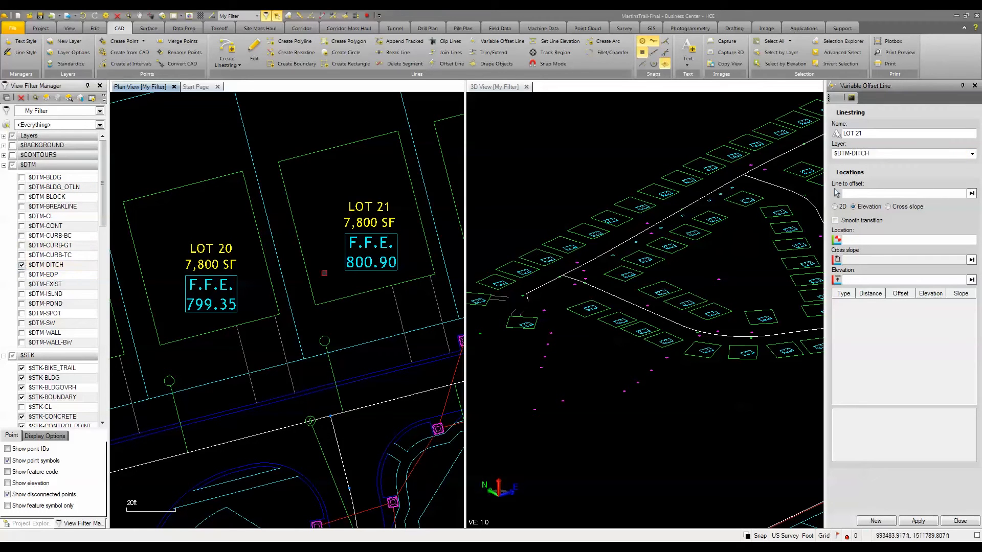
# Step: Set the variable offset to Cross slope mode and use the lot 21 building pad outline as the line to offset
pyautogui.click(862, 194)
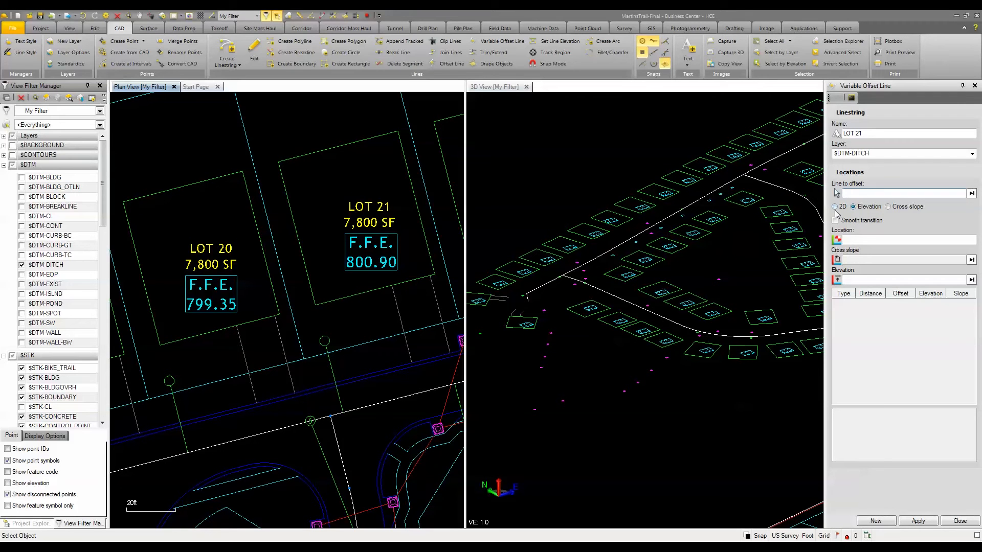
pyautogui.click(889, 207)
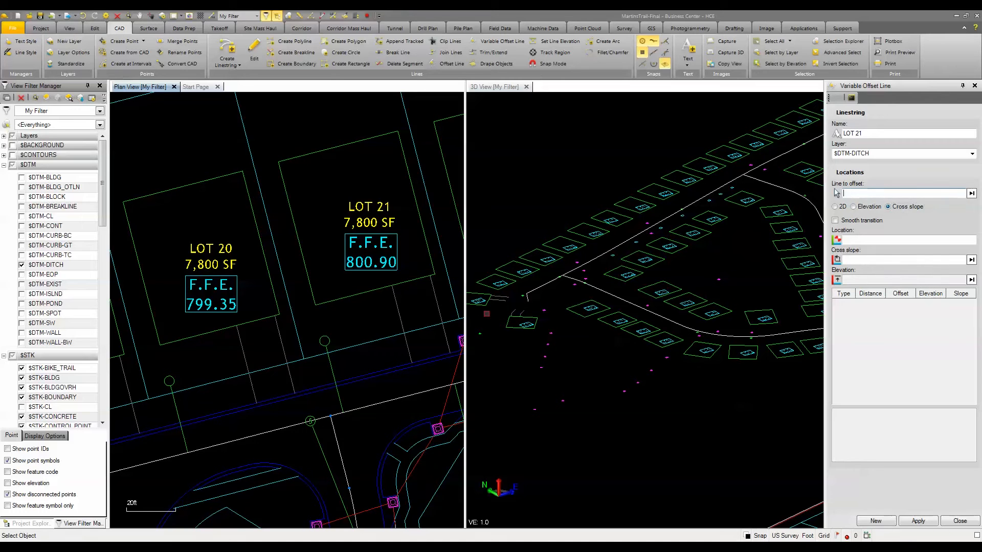
pyautogui.click(311, 303)
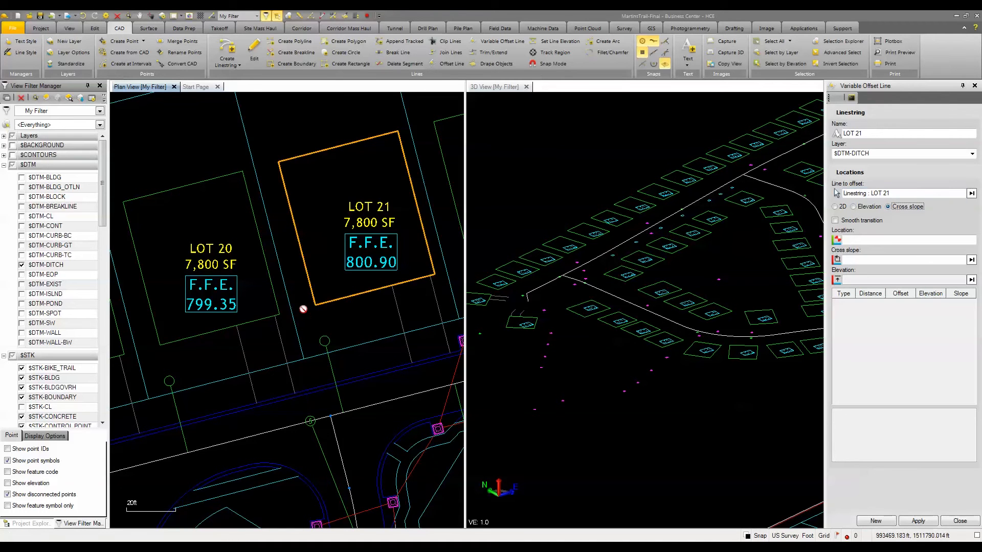
# Step: Add two offset points beside the pad's lot 20 side: -2% cross slope near the front corner and -3% near the back corner
pyautogui.click(859, 240)
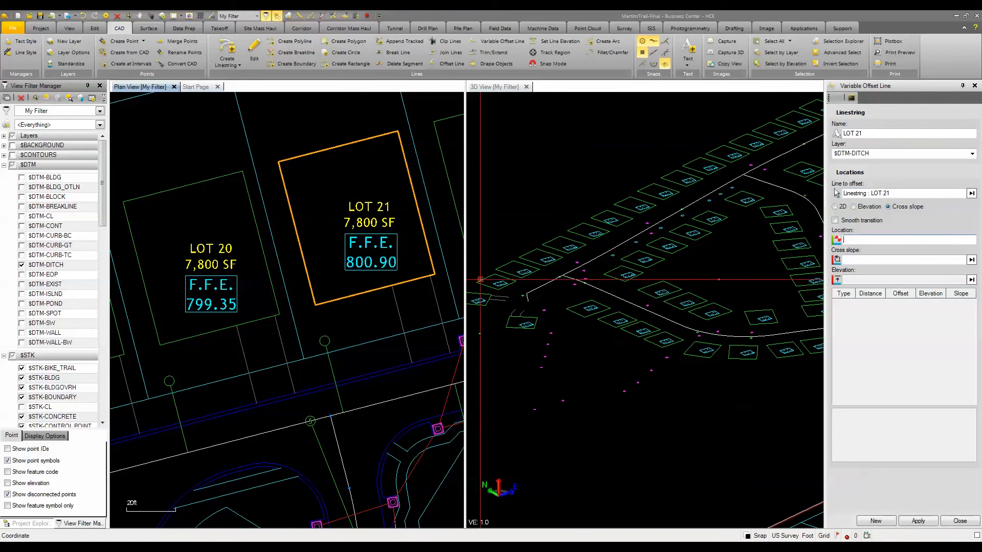
pyautogui.click(300, 305)
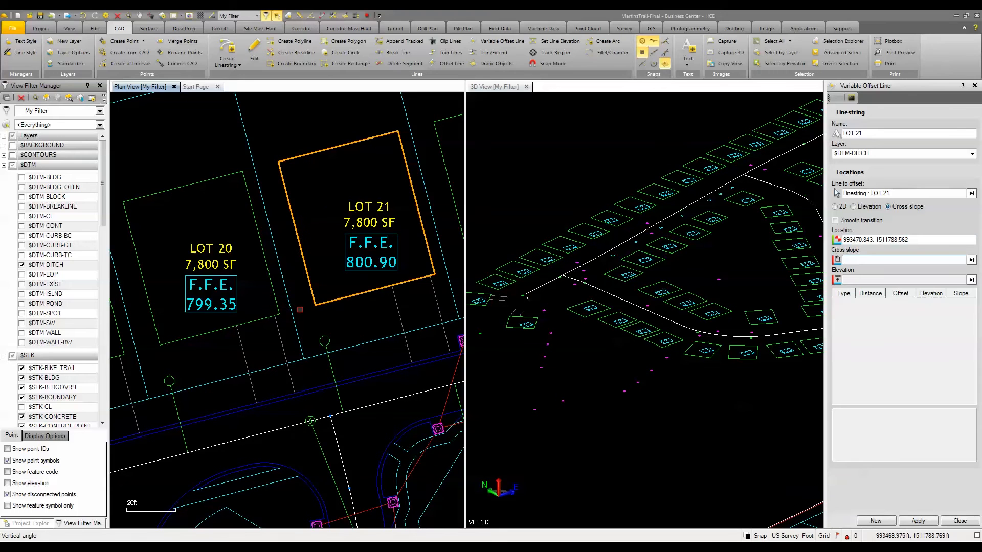
pyautogui.write('-2')
pyautogui.press('Return')
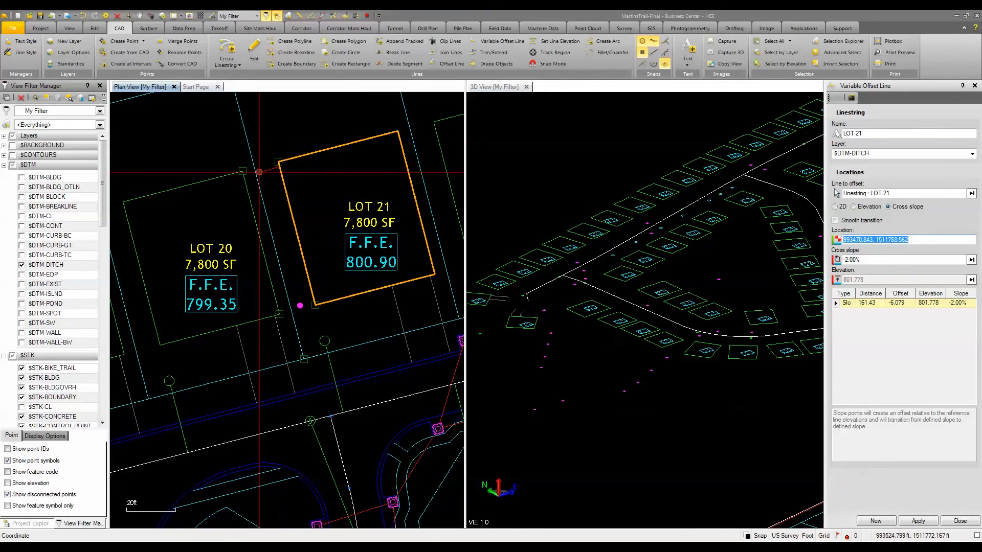
pyautogui.click(260, 174)
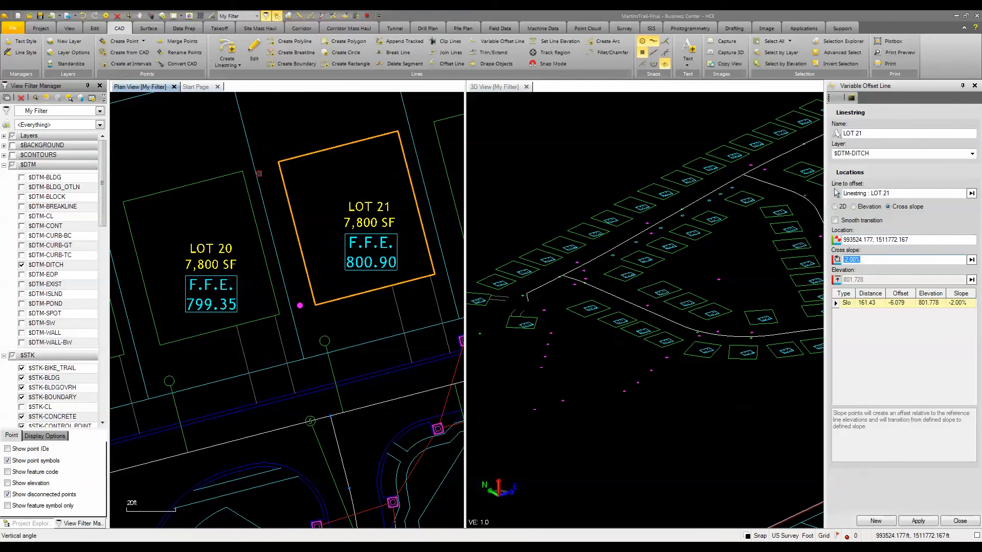
pyautogui.write('-3')
pyautogui.press('Return')
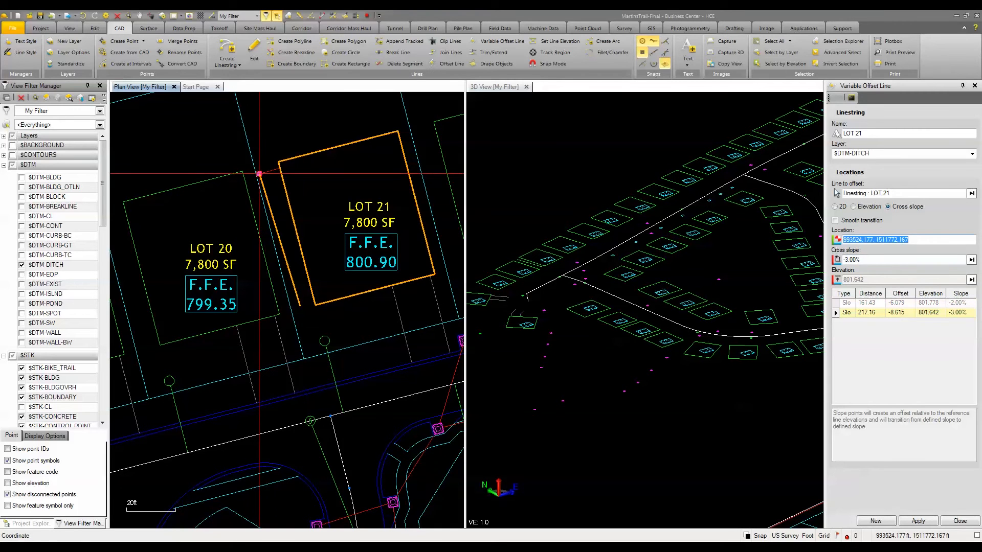
# Step: Try the Smooth transition option on the variable offset line and leave it switched off
pyautogui.click(835, 221)
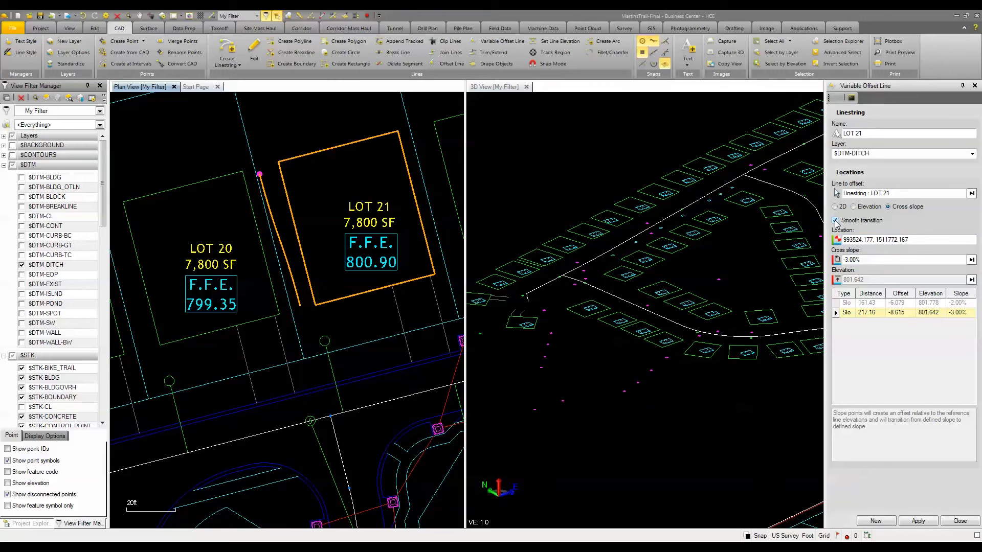
pyautogui.click(835, 221)
pyautogui.click(836, 221)
pyautogui.click(835, 221)
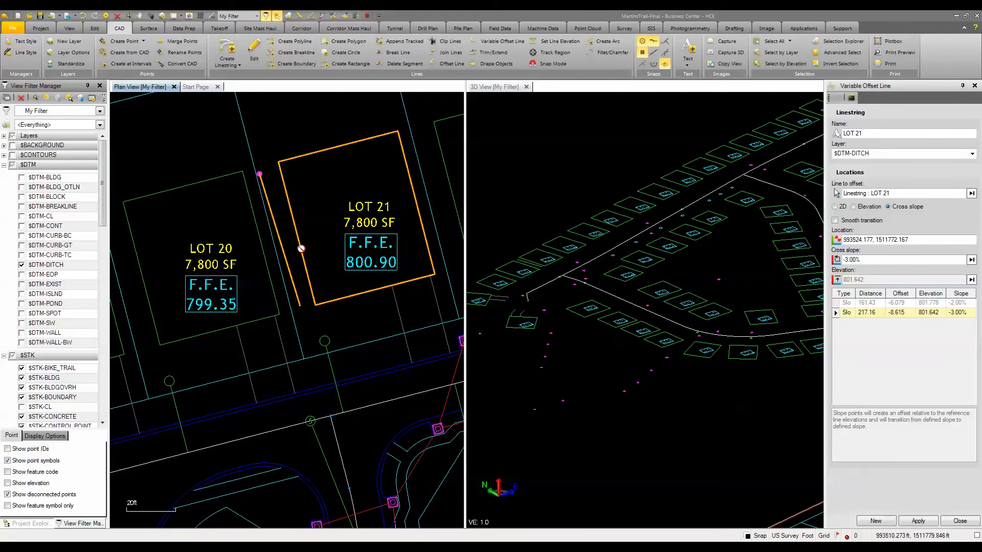
# Step: Finish the variable offset line and start the Offset Line command with the lot 21 building pad outline as reference
pyautogui.click(955, 521)
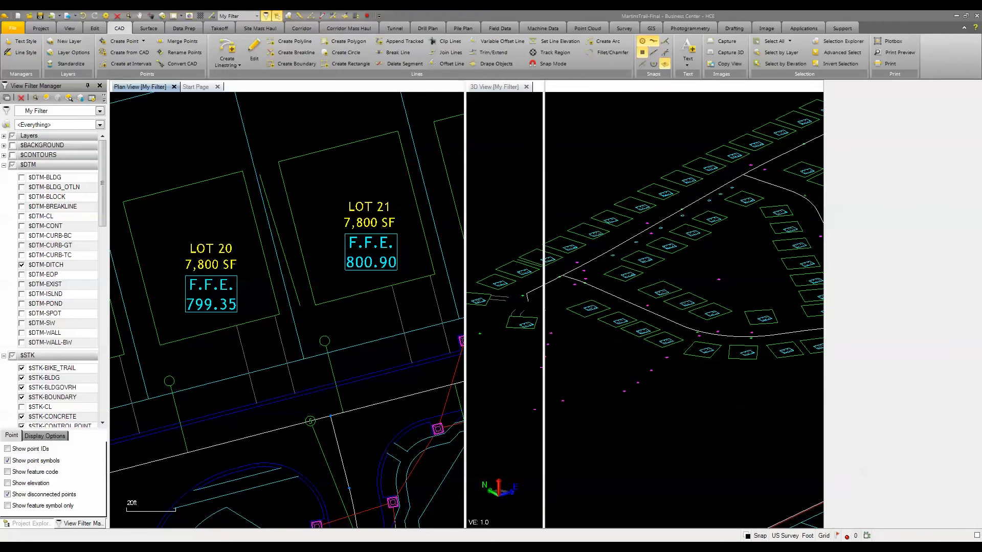
pyautogui.scroll(-1, 322, 220)
pyautogui.moveTo(337, 213); pyautogui.dragTo(321, 305, button='middle')
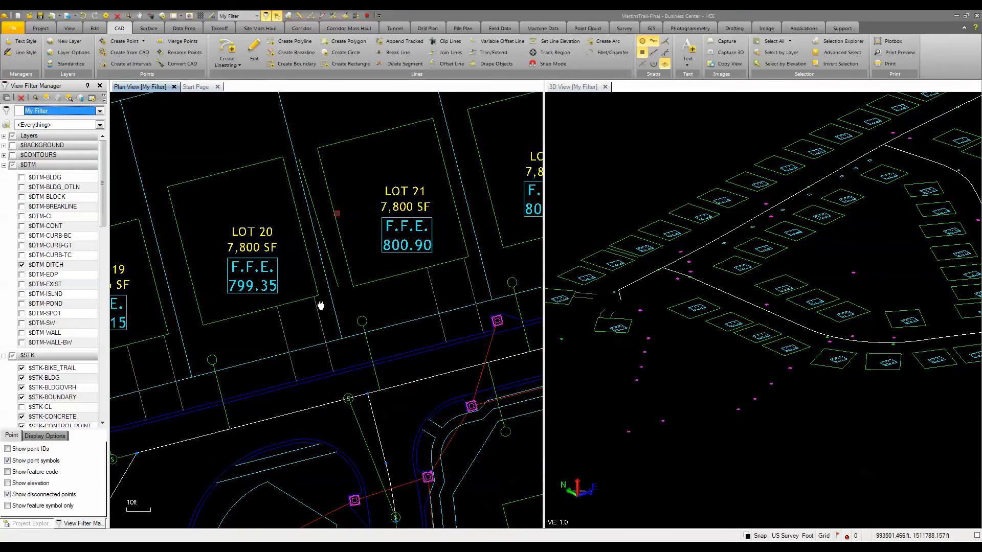
pyautogui.moveTo(361, 201); pyautogui.dragTo(343, 254, button='middle')
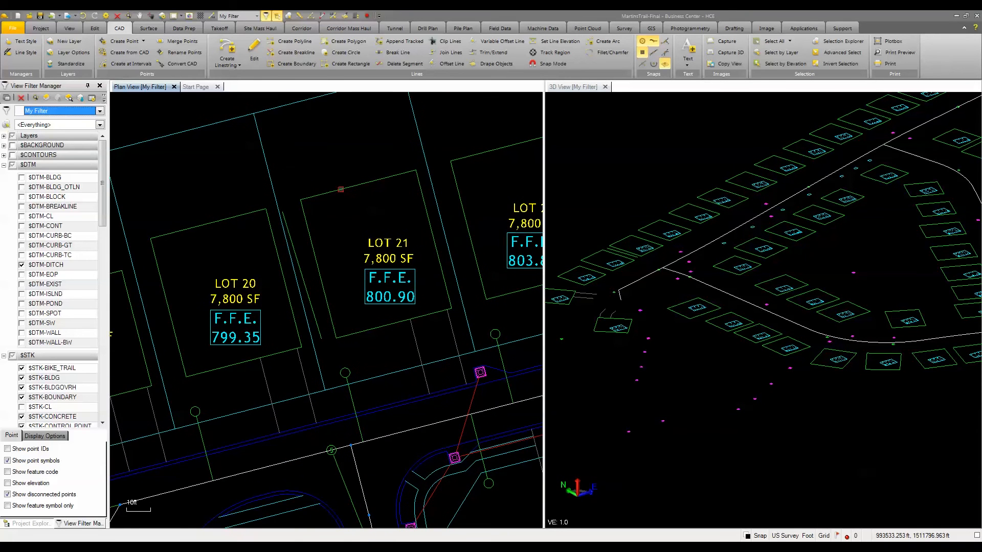
pyautogui.click(340, 190)
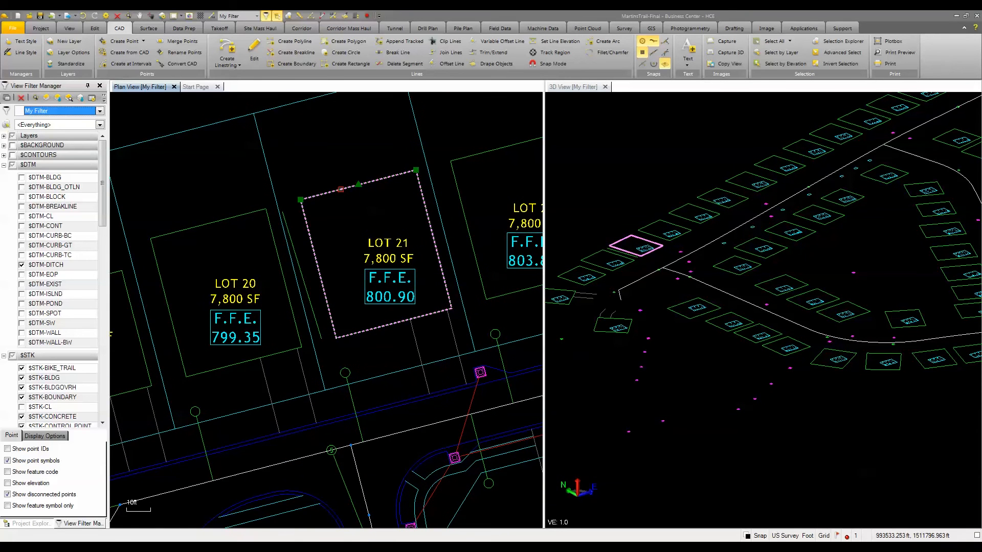
pyautogui.click(448, 63)
pyautogui.click(917, 162)
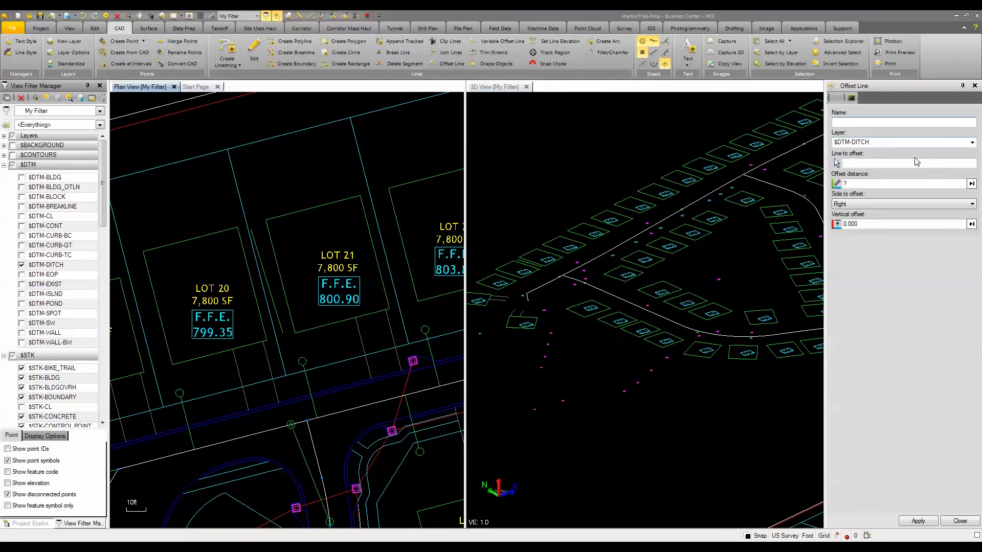
pyautogui.click(874, 163)
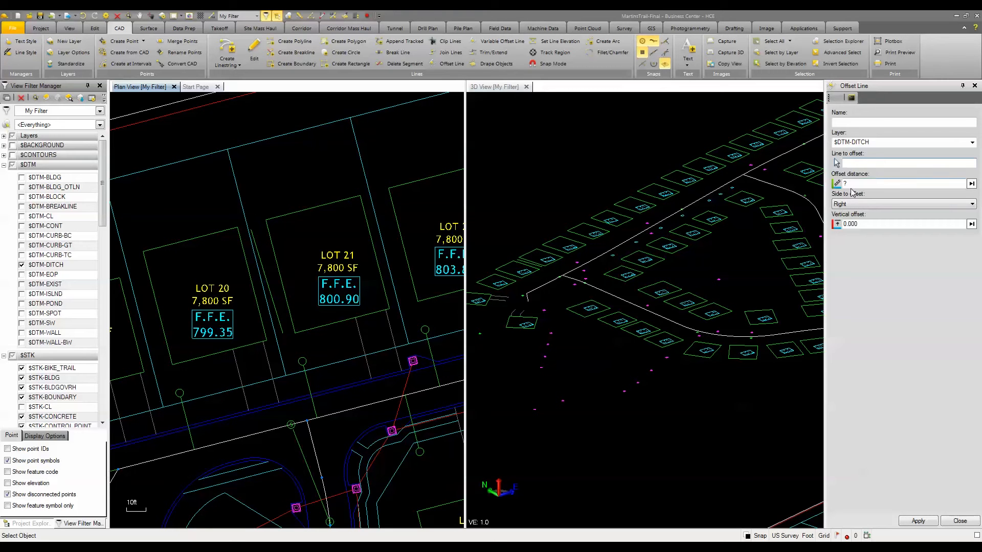
pyautogui.click(323, 206)
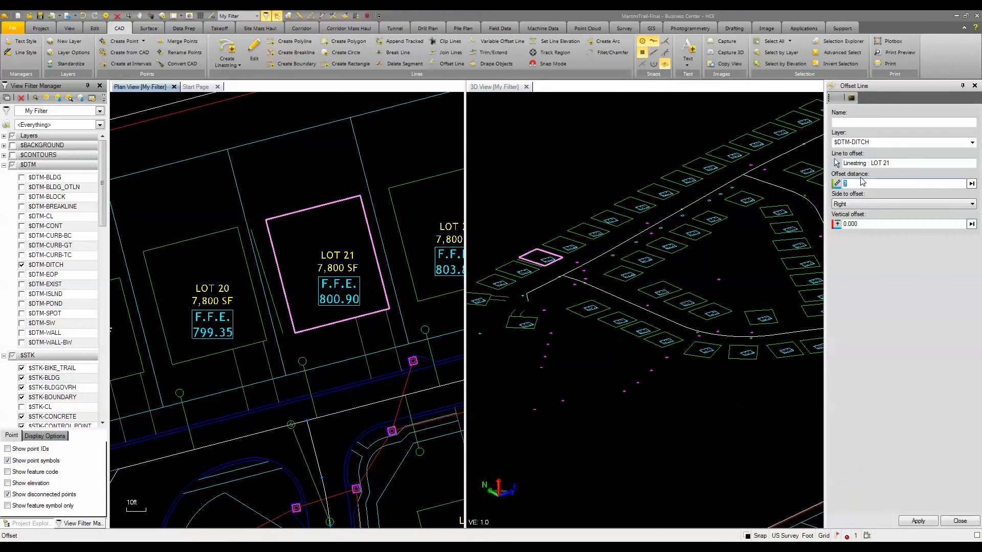
# Step: Offset the lot 21 outline 10 ft to the Left side with a vertical offset of 2%
pyautogui.write('10')
pyautogui.press('Tab')
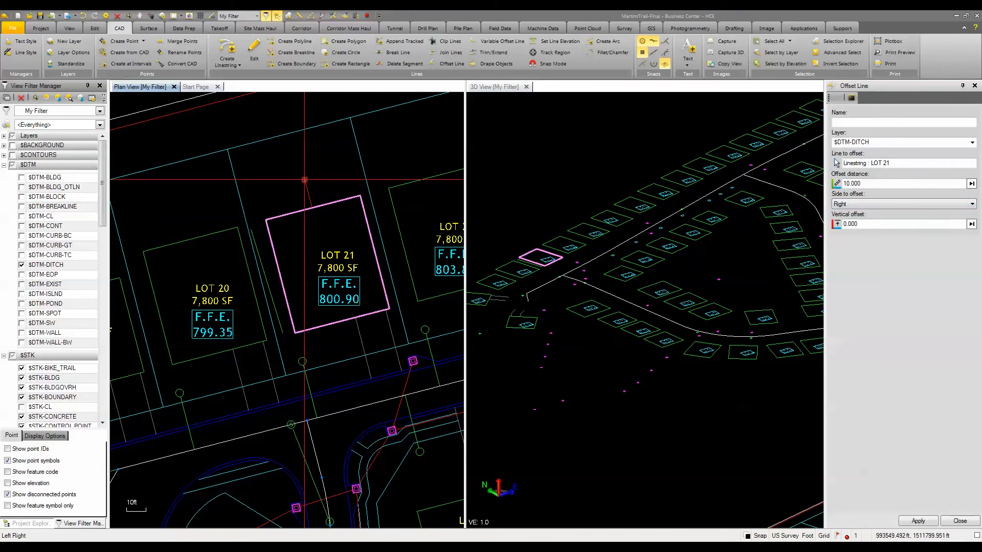
pyautogui.press('Up')
pyautogui.press('Tab')
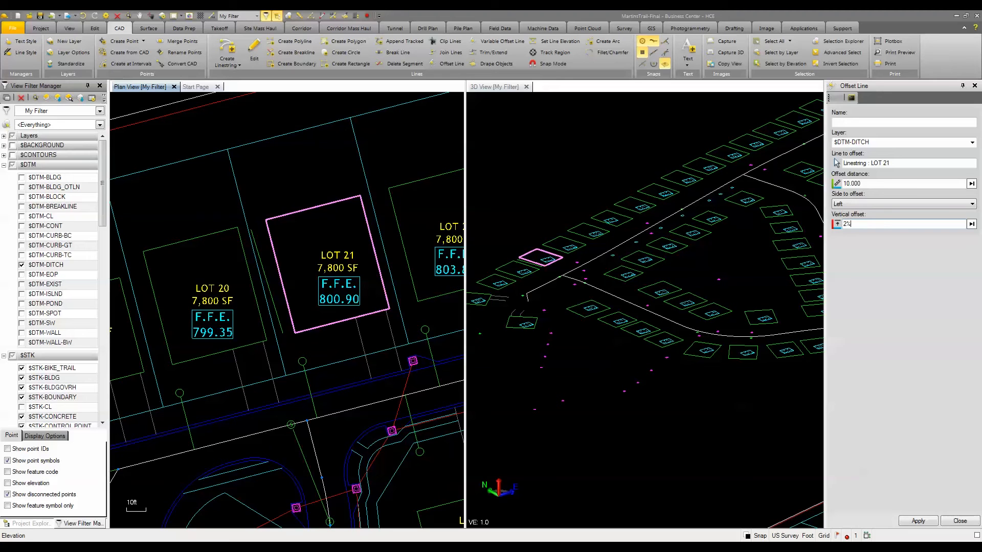
pyautogui.press('Return')
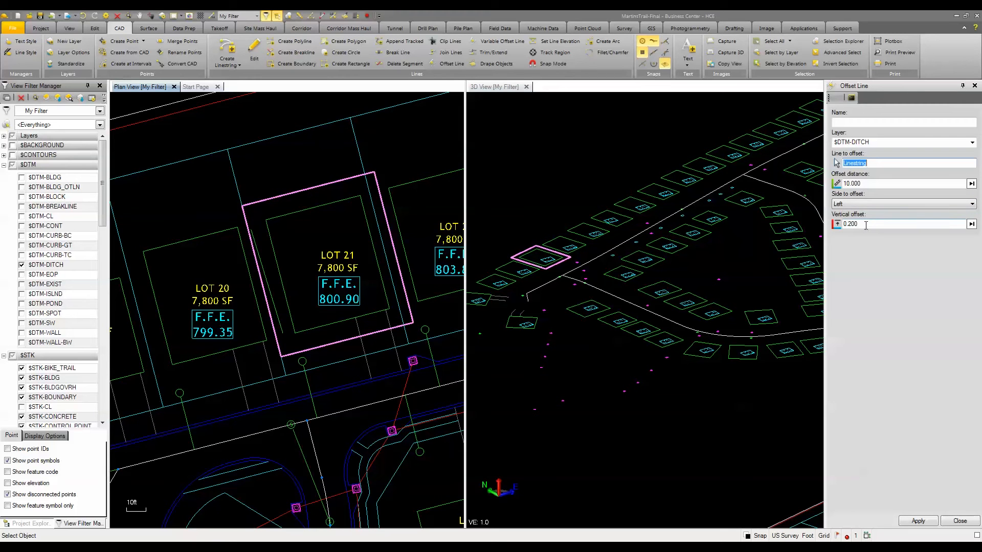
# Step: Offset the enlarged lot 21 outline another 10 ft to the Left side with a vertical offset of 3.333 ft
pyautogui.click(866, 225)
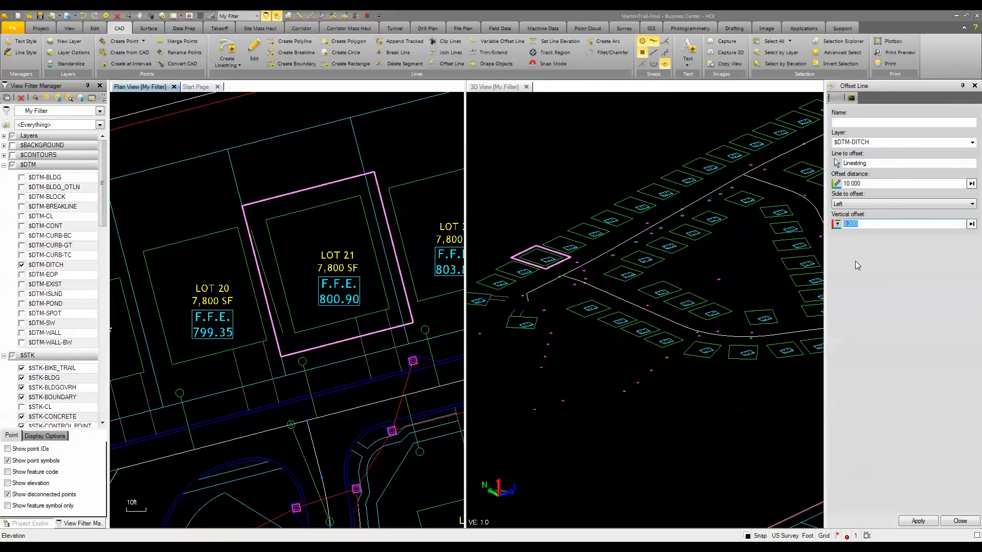
pyautogui.write('3')
pyautogui.press('Return')
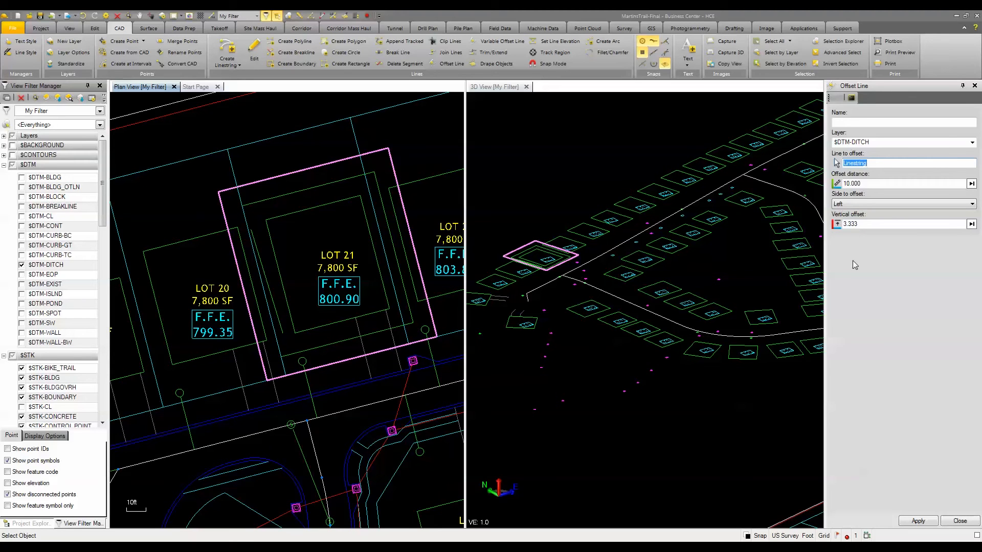
pyautogui.click(403, 159)
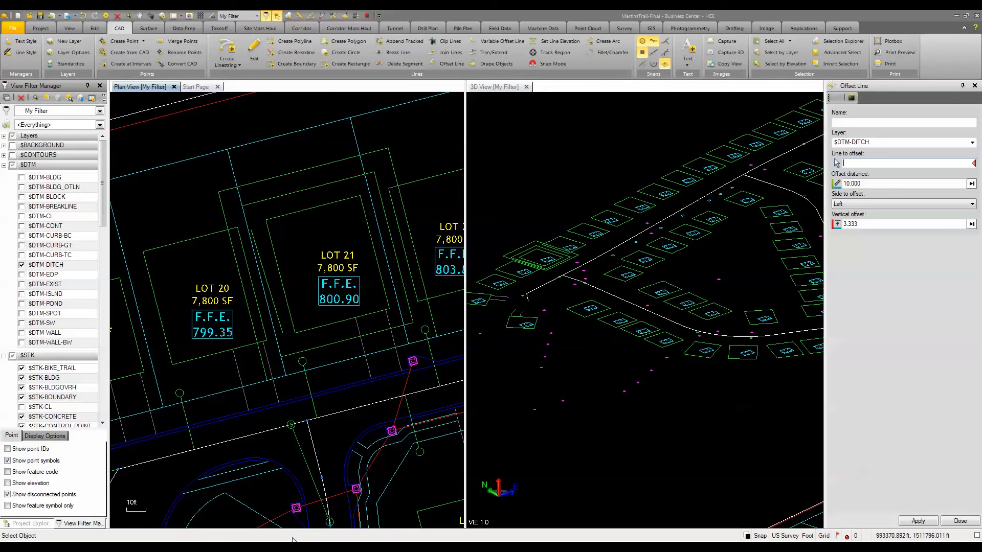
# Step: Switch to the Runway Project and its plan view of the runways
pyautogui.moveTo(300, 542)
pyautogui.click(309, 513)
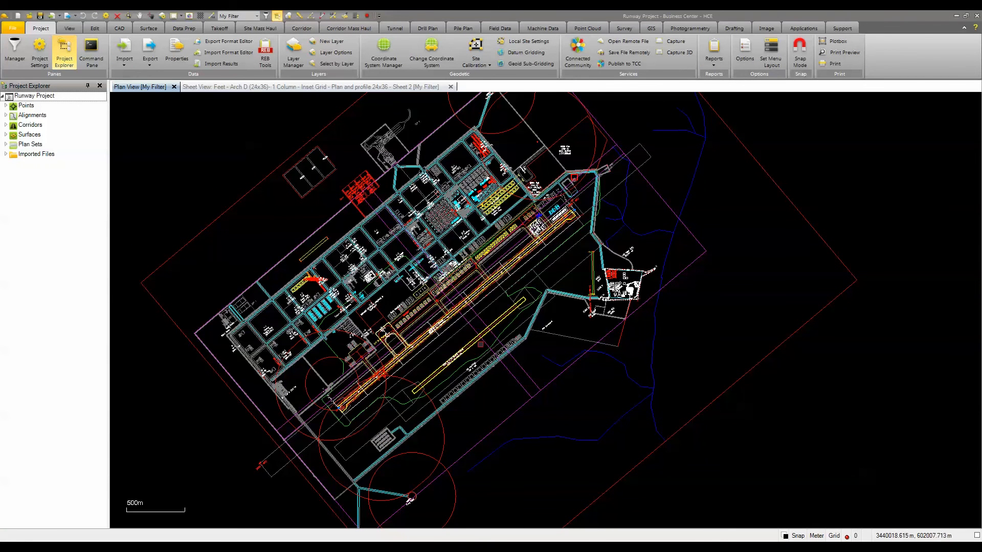
pyautogui.scroll(3, 440, 348)
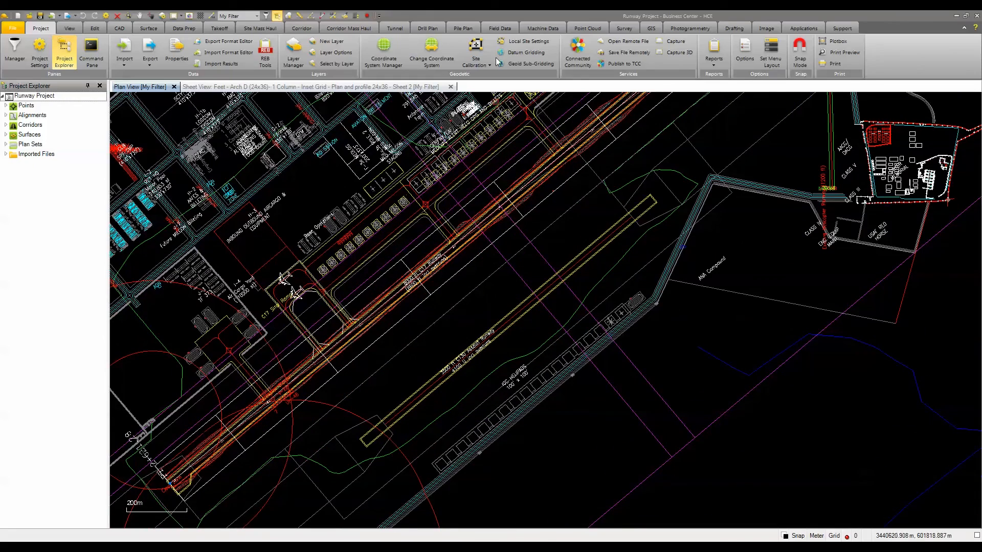
# Step: Create a Spline with arrow leader line for the 8000 ft C17 Runway label, placing the label between the two runways
pyautogui.click(735, 29)
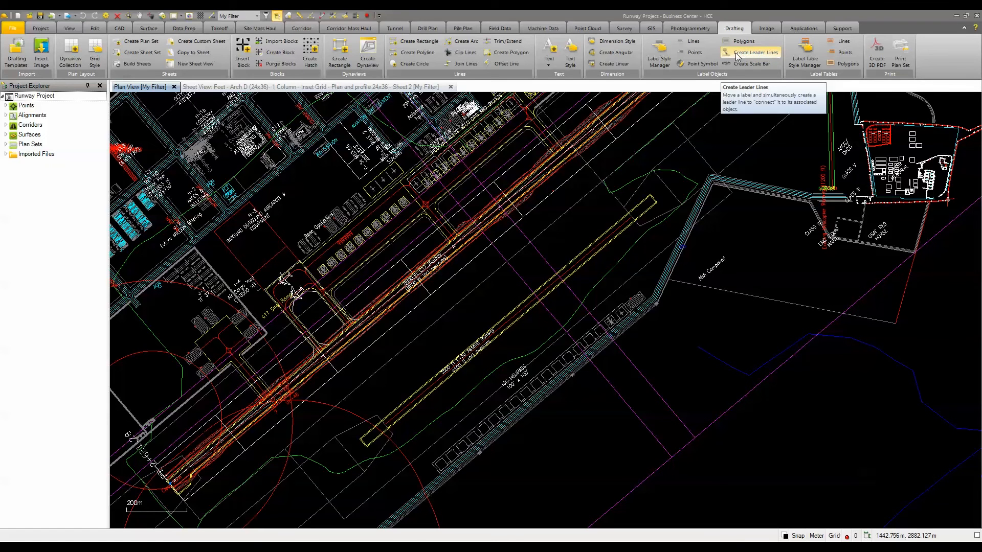
pyautogui.scroll(3, 447, 276)
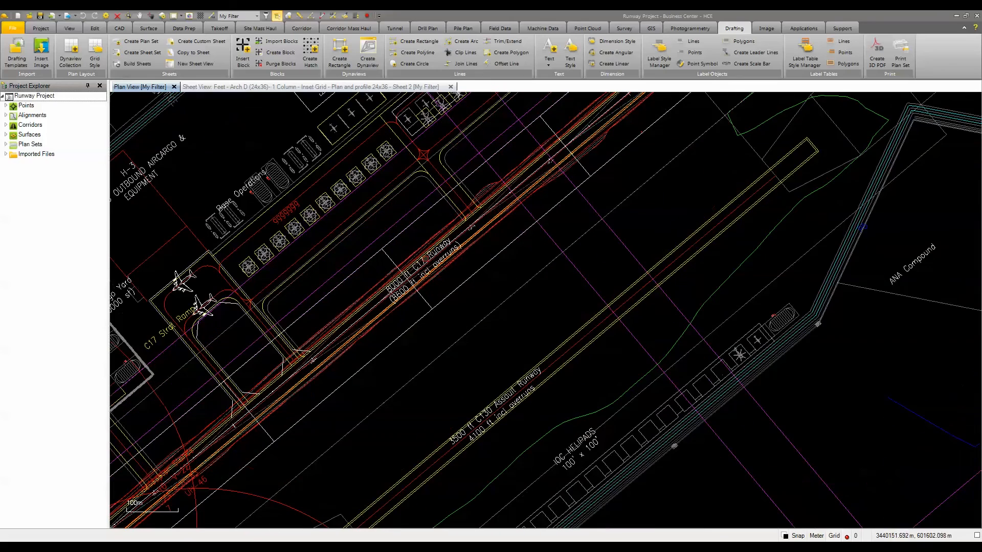
pyautogui.click(762, 55)
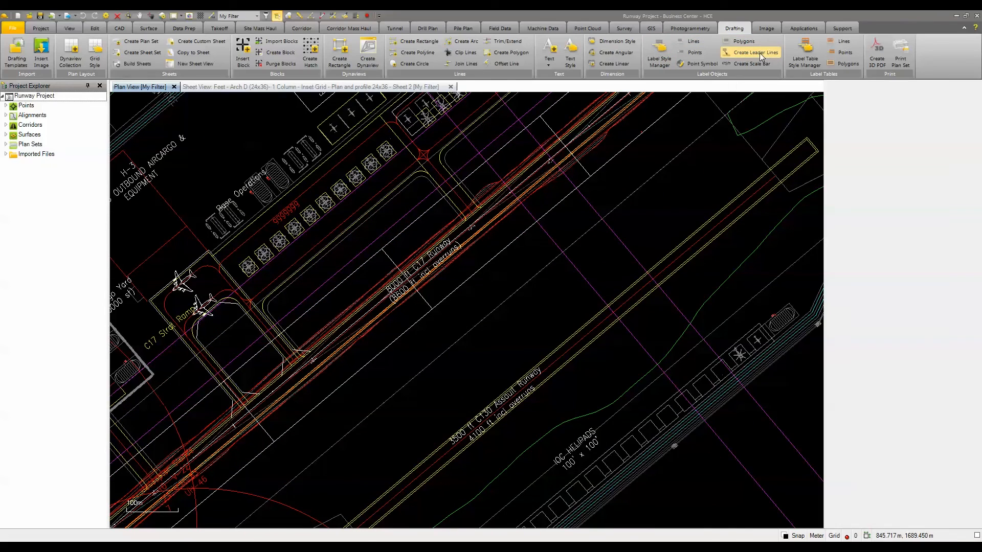
pyautogui.click(857, 127)
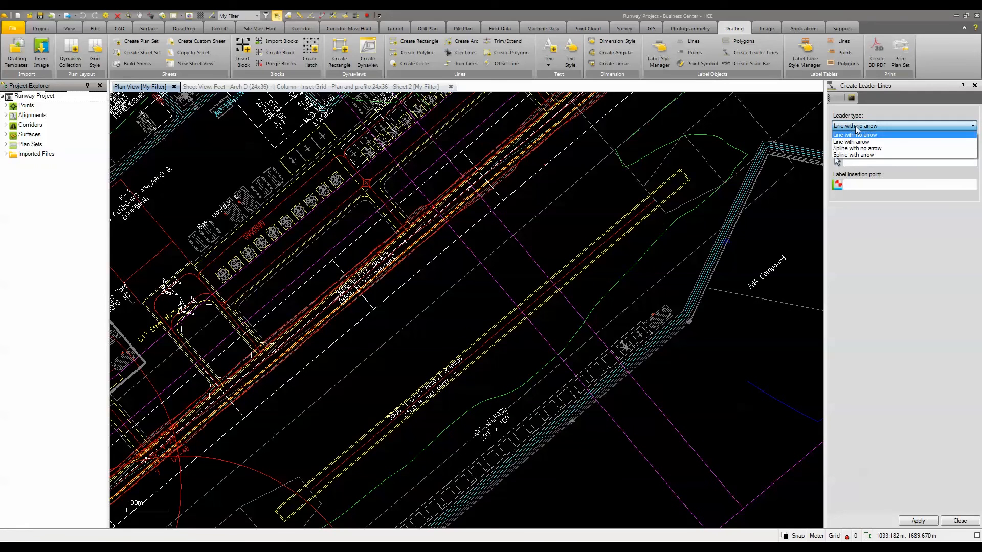
pyautogui.click(867, 155)
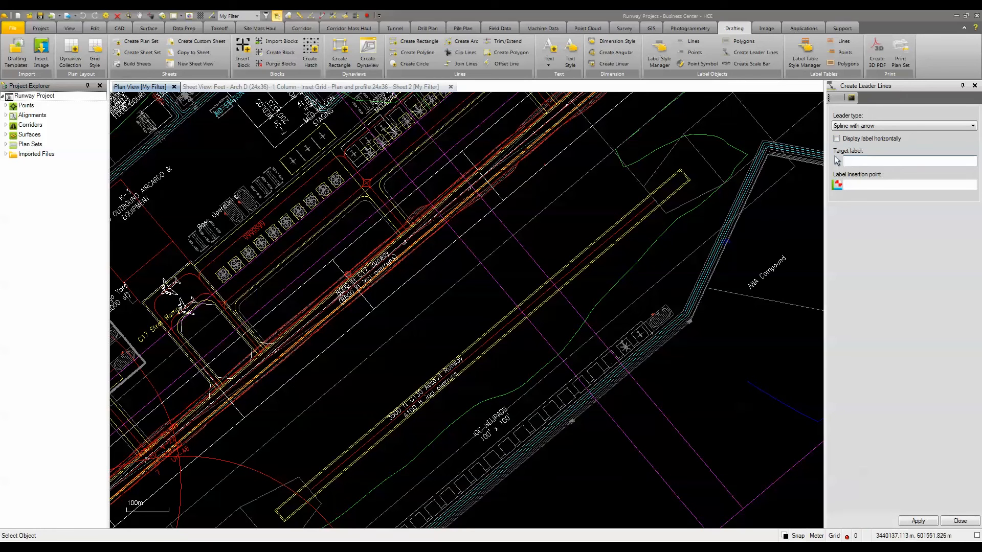
pyautogui.click(381, 266)
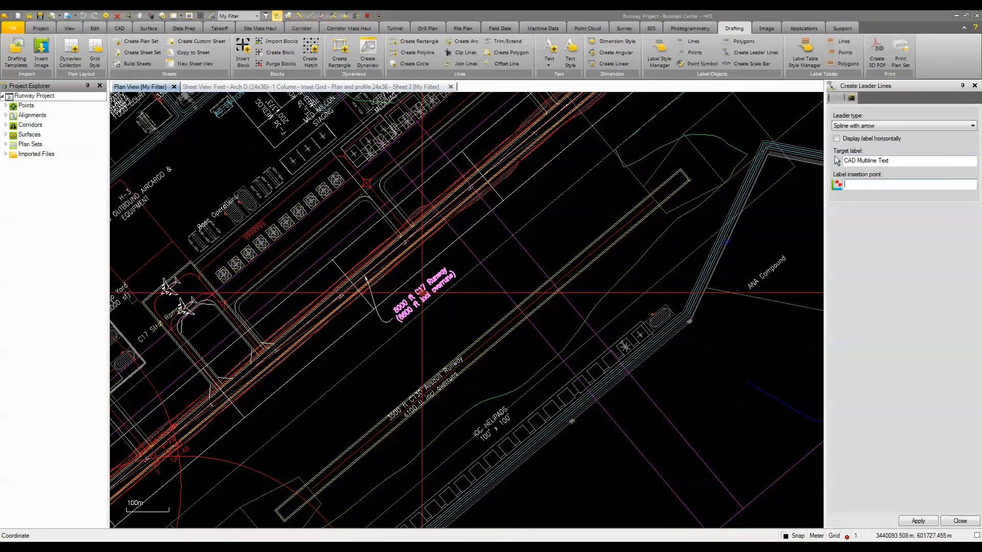
pyautogui.click(420, 295)
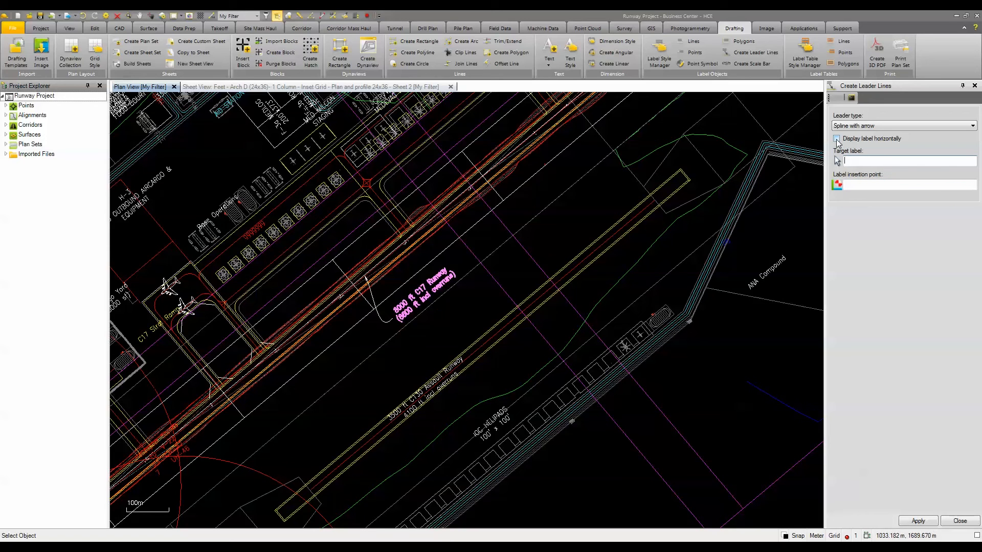
# Step: Create a leader for the 3500 ft C130 Assault Runway label, displayed horizontally and placed northwest of its runway
pyautogui.click(836, 139)
pyautogui.click(446, 374)
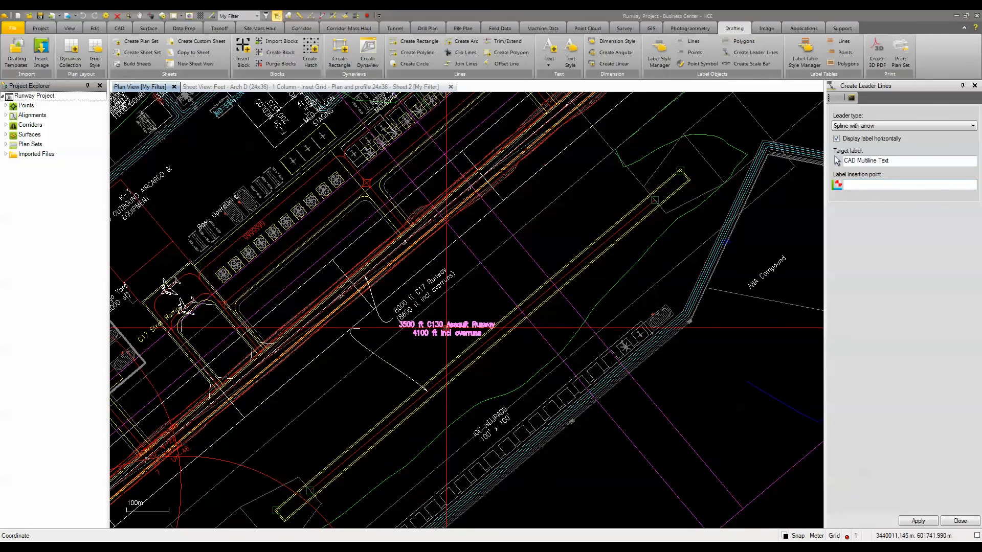
pyautogui.click(369, 372)
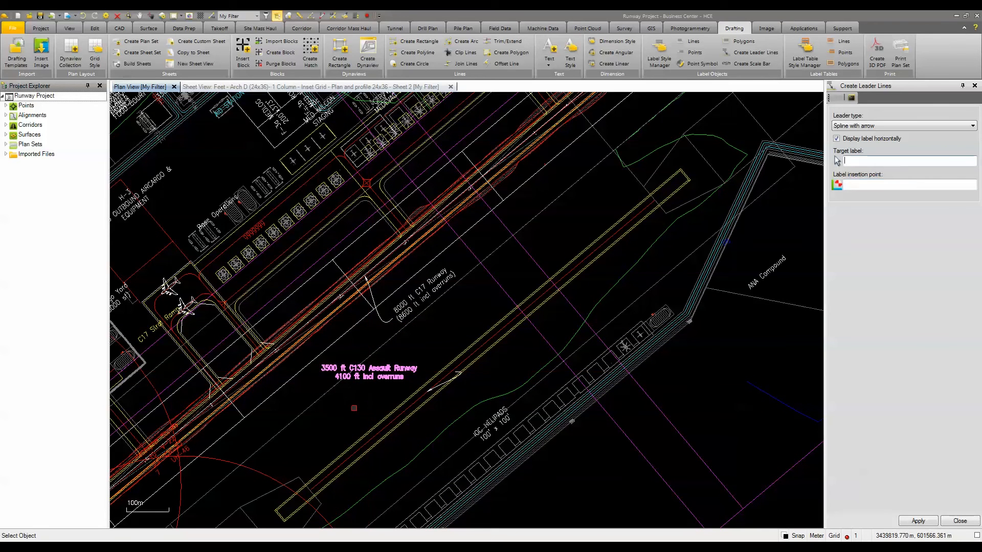
pyautogui.click(960, 521)
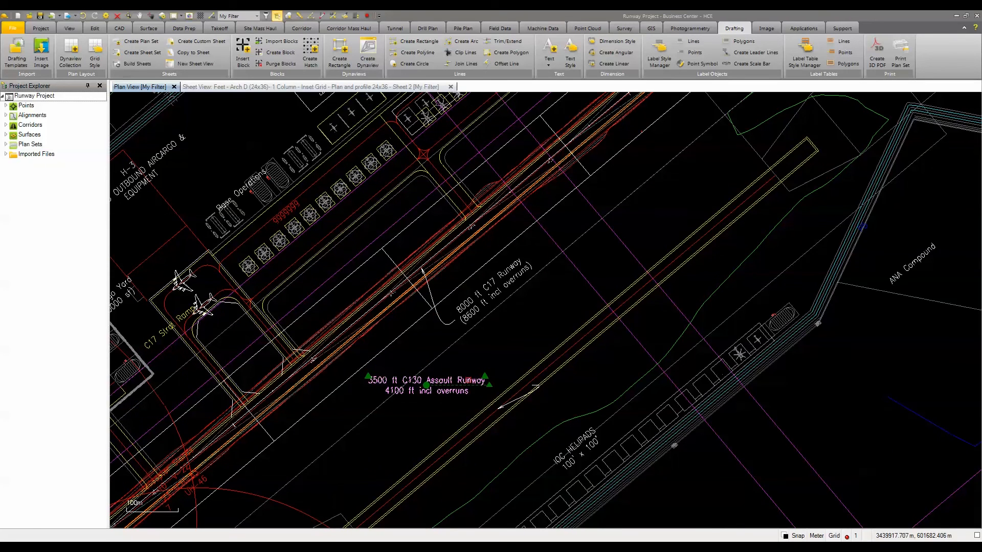
# Step: Try Bottom fit and Bottom middle justification on the 3500 ft C130 Assault Runway label, and set it to Top right
pyautogui.rightClick(470, 381)
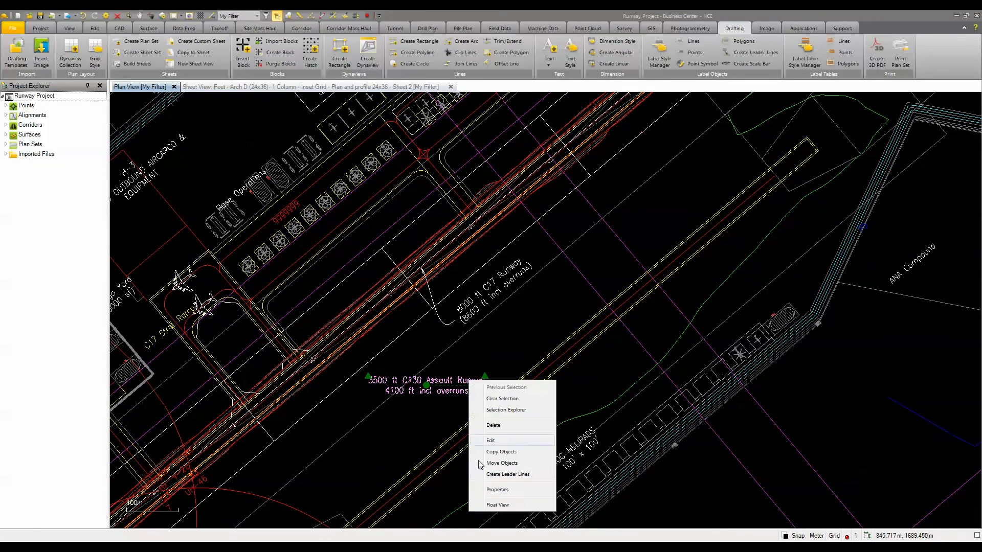
pyautogui.click(495, 490)
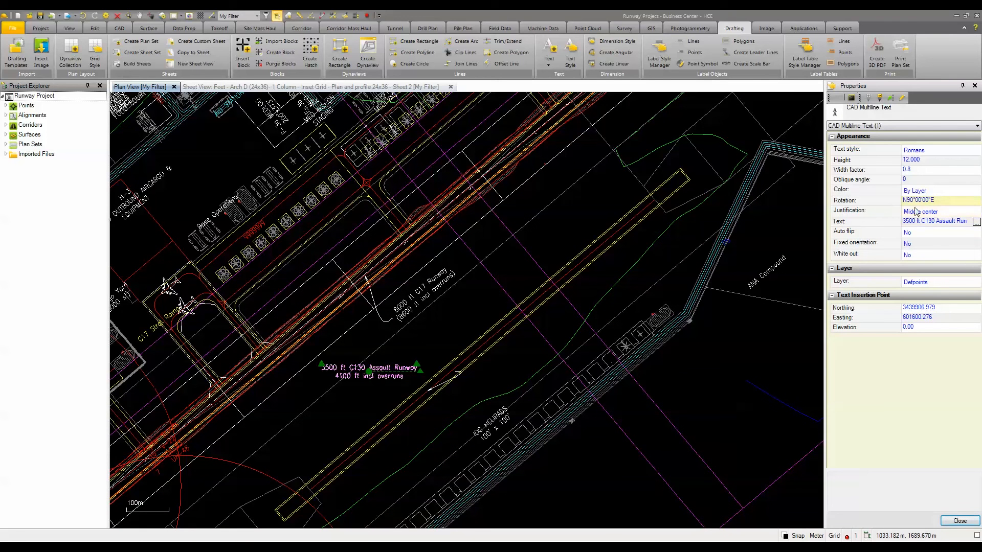
pyautogui.click(927, 212)
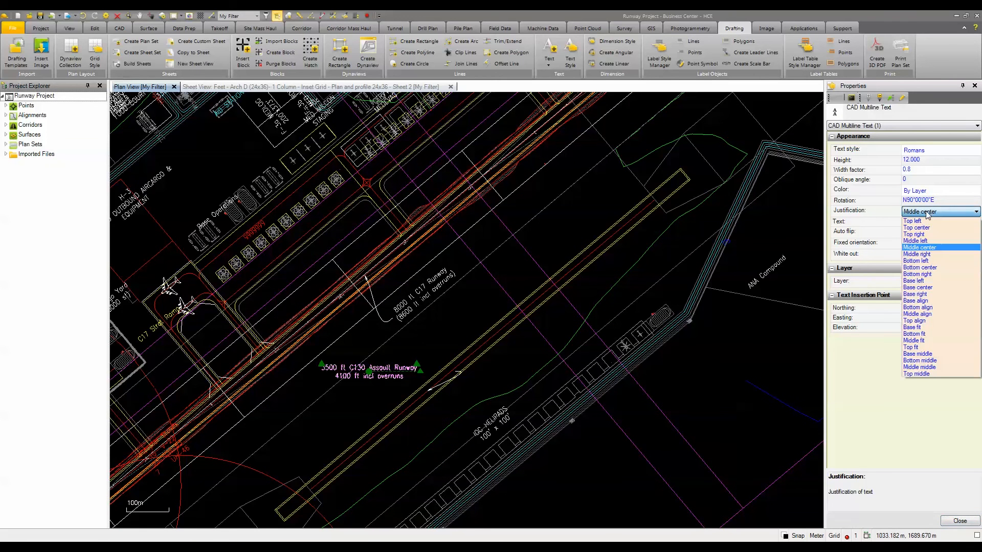
pyautogui.click(933, 333)
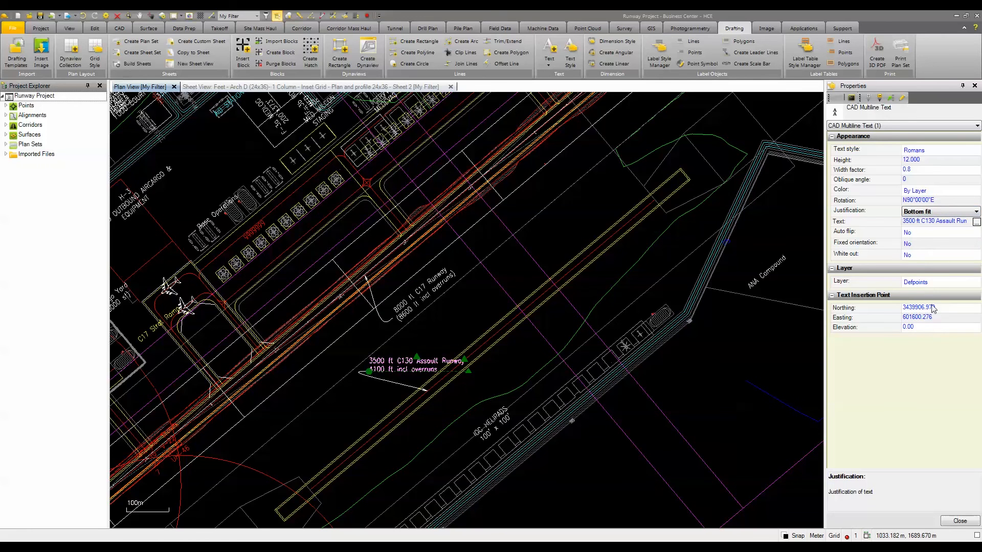
pyautogui.click(924, 213)
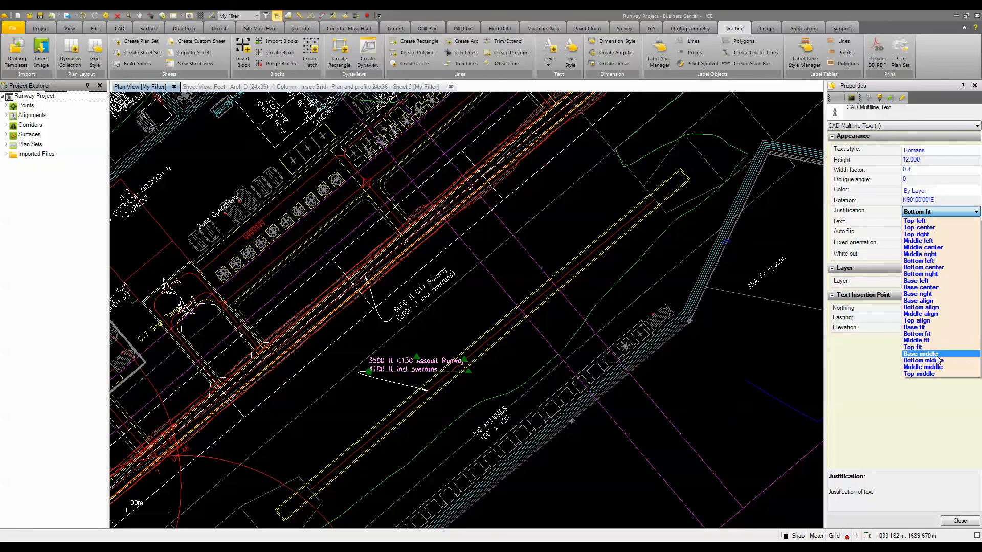
pyautogui.click(933, 361)
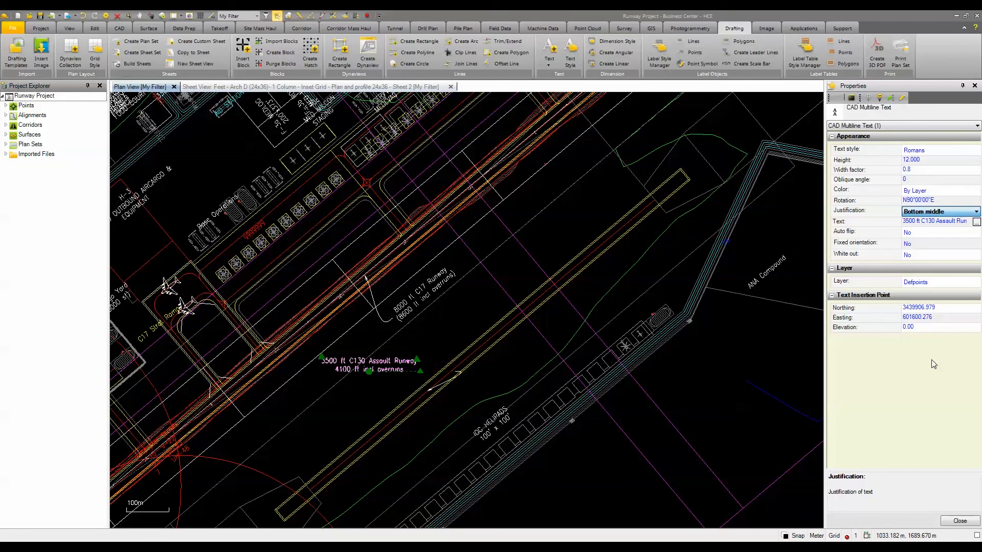
pyautogui.click(919, 212)
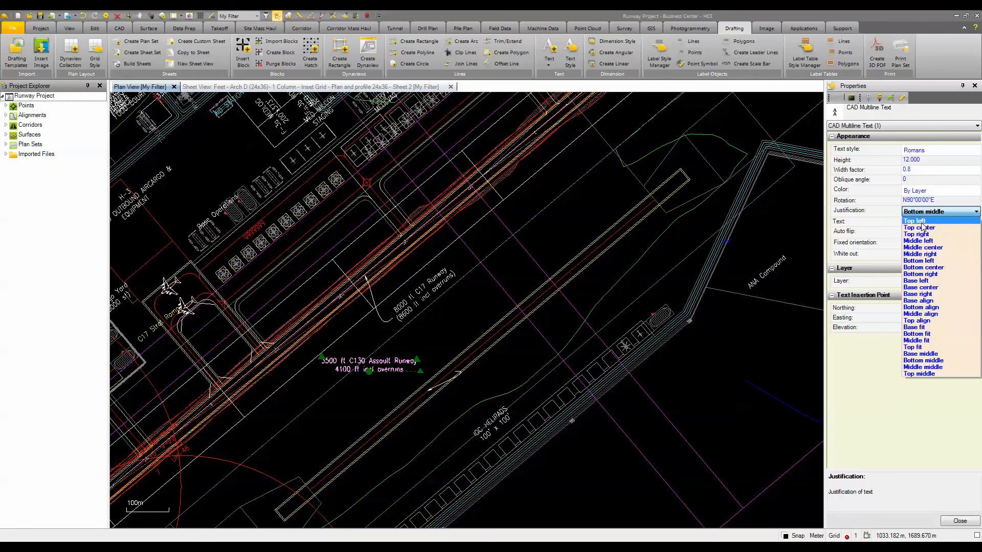
pyautogui.click(916, 234)
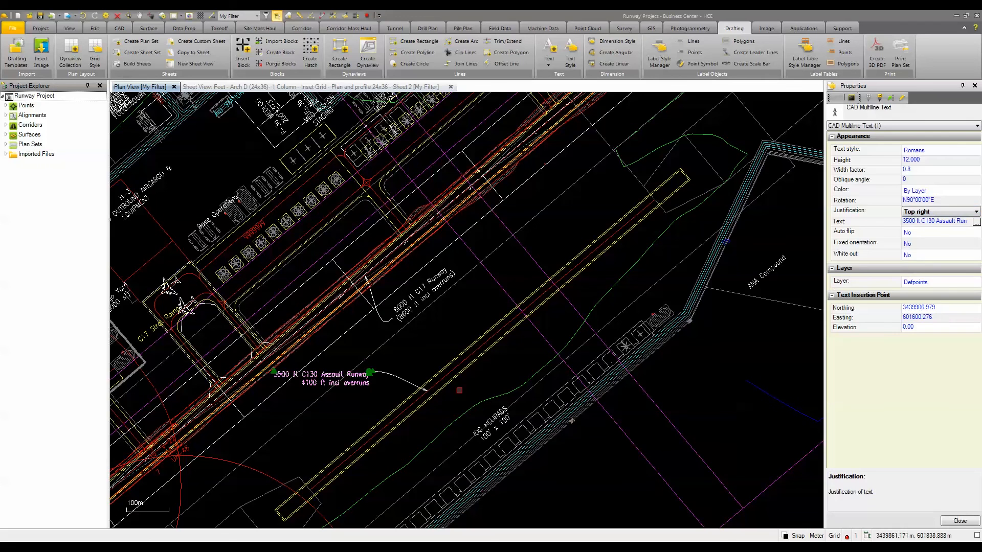
pyautogui.press('Escape')
pyautogui.click(973, 525)
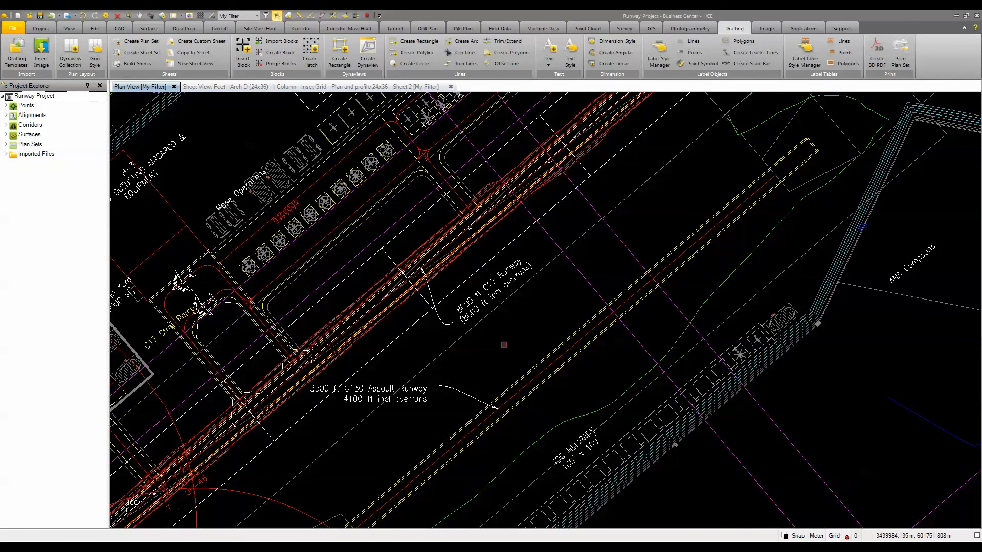
# Step: Show the sheet view of plan and profile Sheet 2 and expand the plan set to list its Plan and profile 24x36 sheets
pyautogui.click(237, 87)
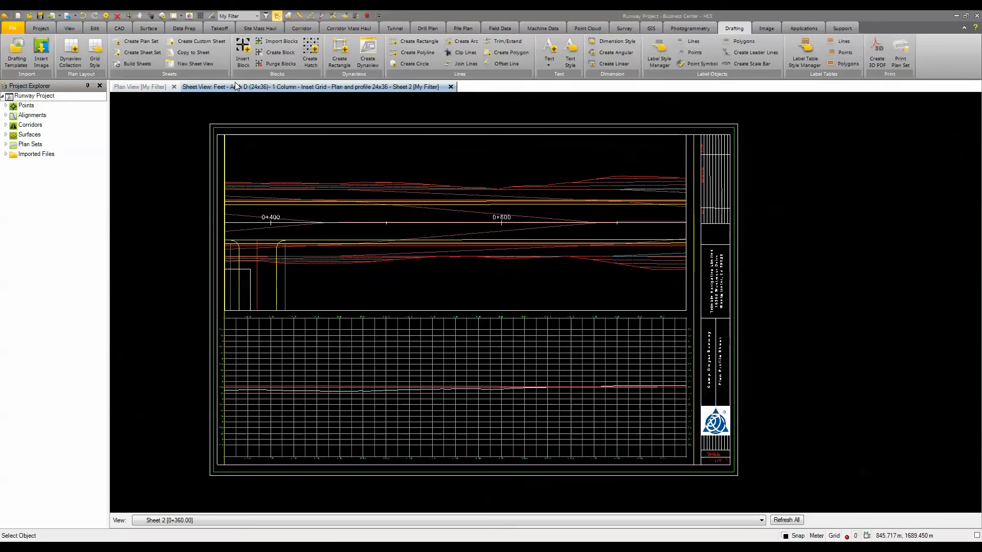
pyautogui.click(6, 144)
pyautogui.click(11, 154)
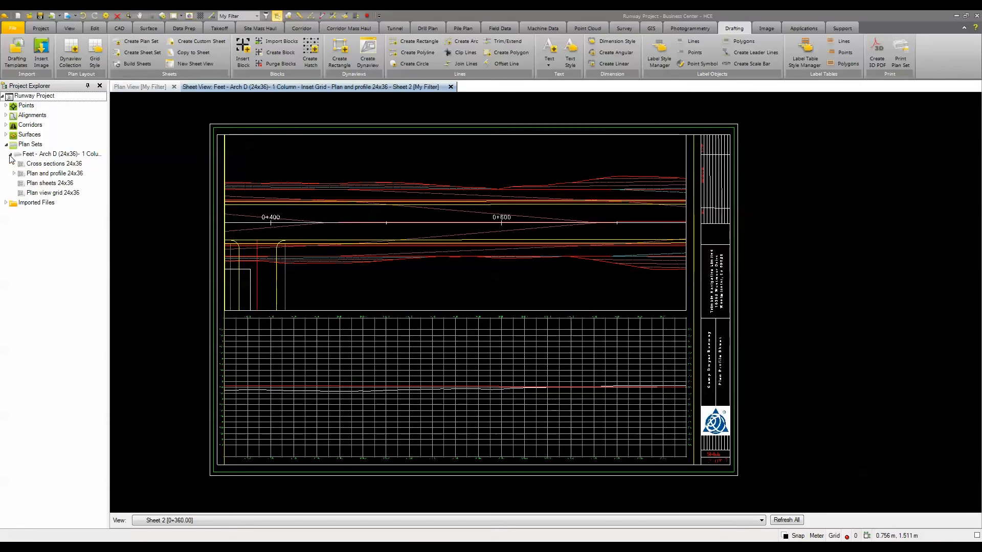
pyautogui.click(15, 174)
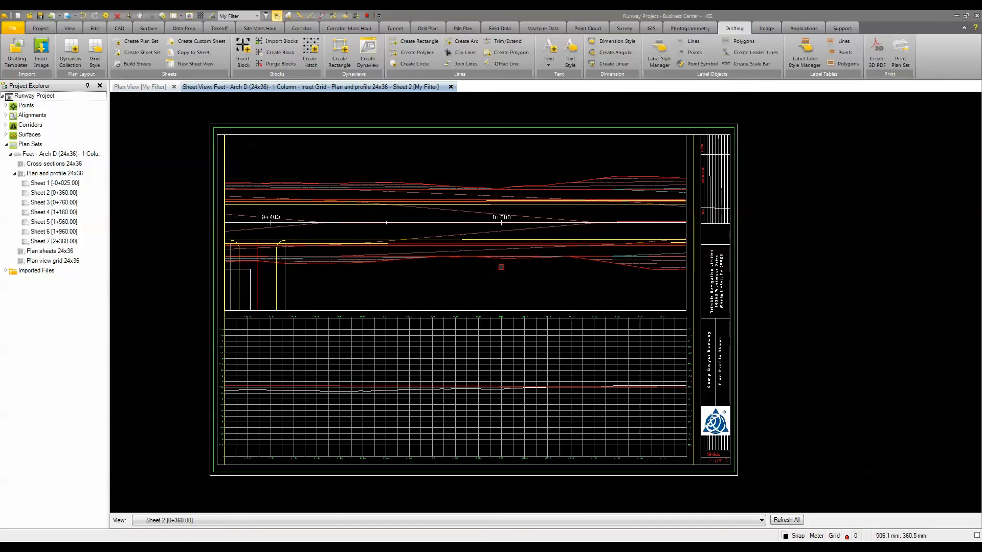
# Step: Create a Double Alternating Scale Bar targeting the plan dynaview on Sheet 2, placed in that dynaview's lower right corner
pyautogui.click(738, 66)
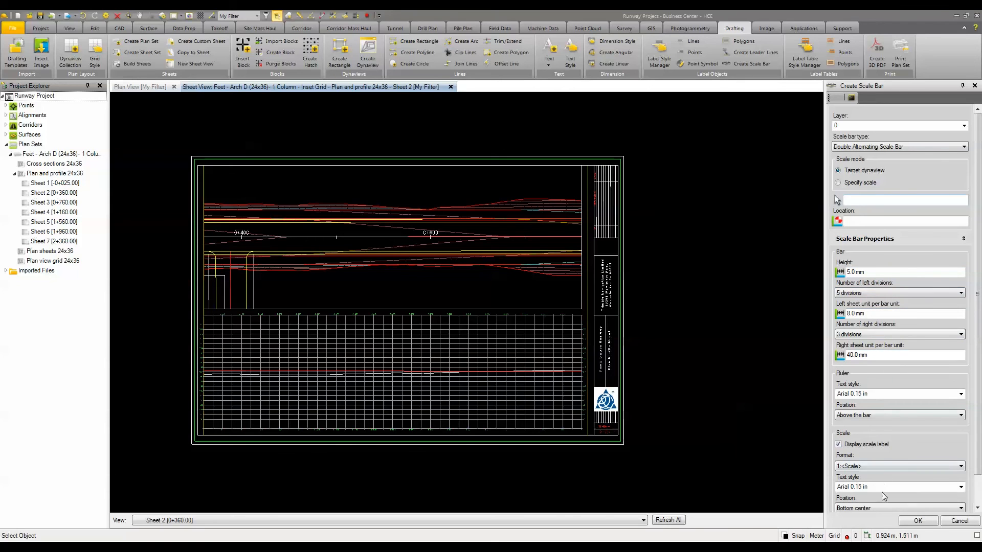
pyautogui.moveTo(978, 393); pyautogui.dragTo(977, 423)
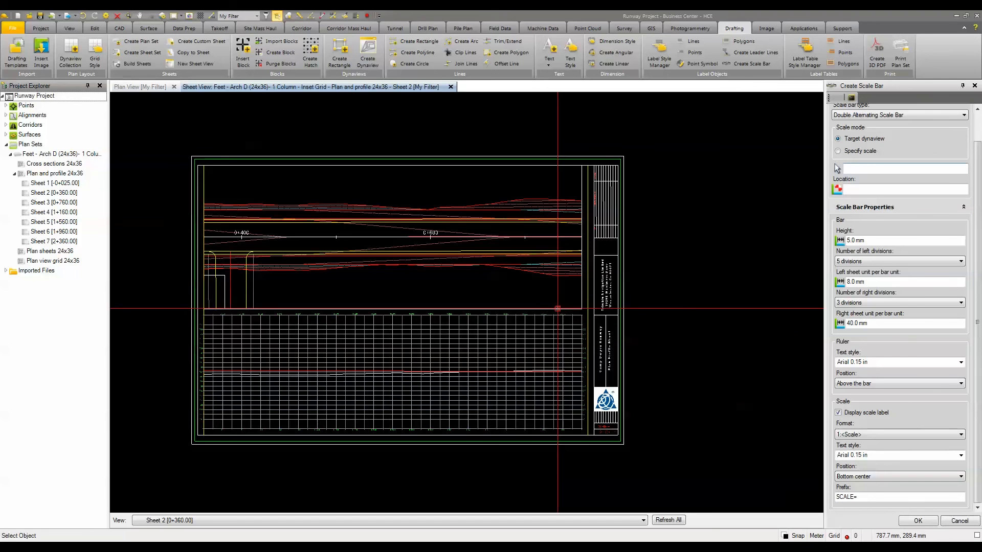
pyautogui.click(503, 291)
pyautogui.scroll(5, 503, 291)
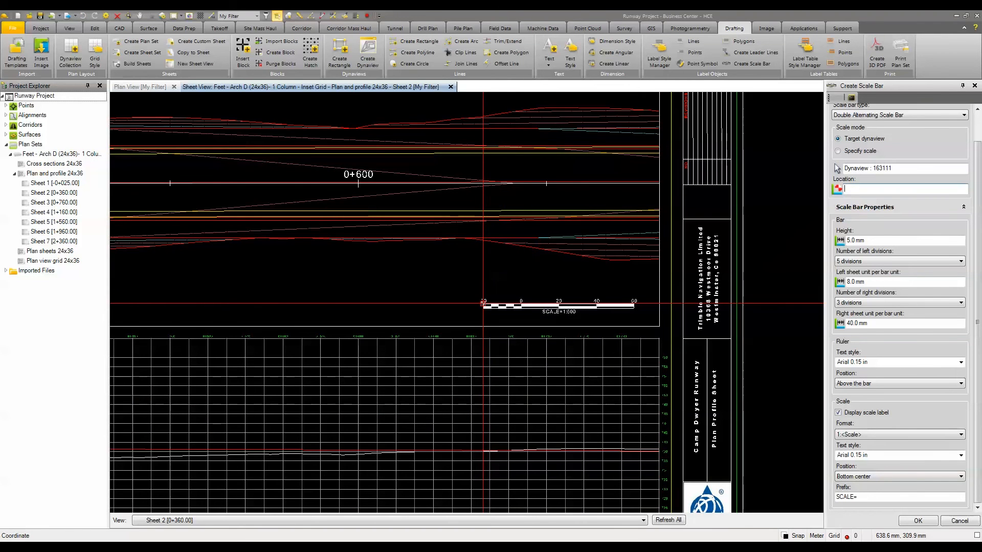
pyautogui.click(483, 303)
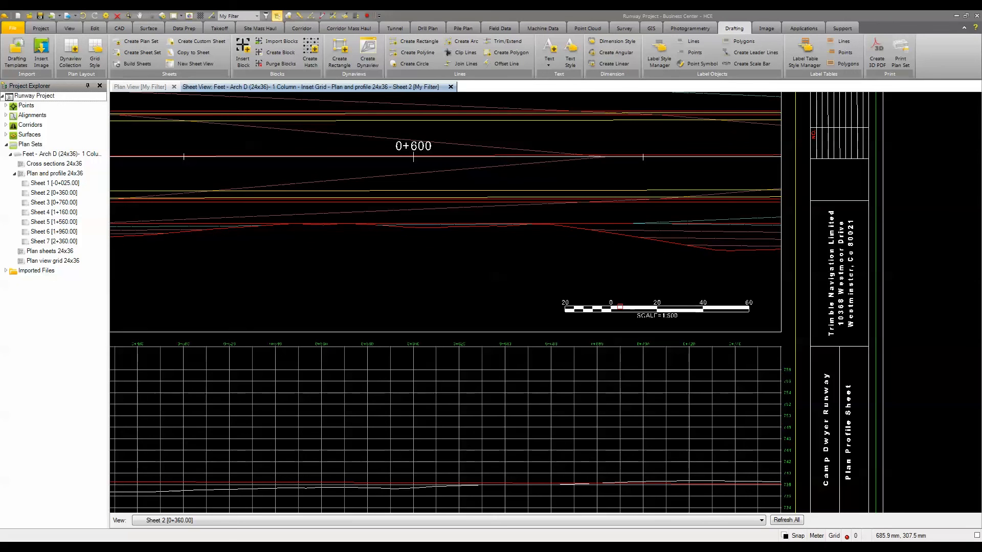
# Step: Set the scale bar's left sheet unit per bar unit to 5 mm and its right sheet unit to 25 mm
pyautogui.click(620, 307)
pyautogui.rightClick(620, 307)
pyautogui.click(652, 366)
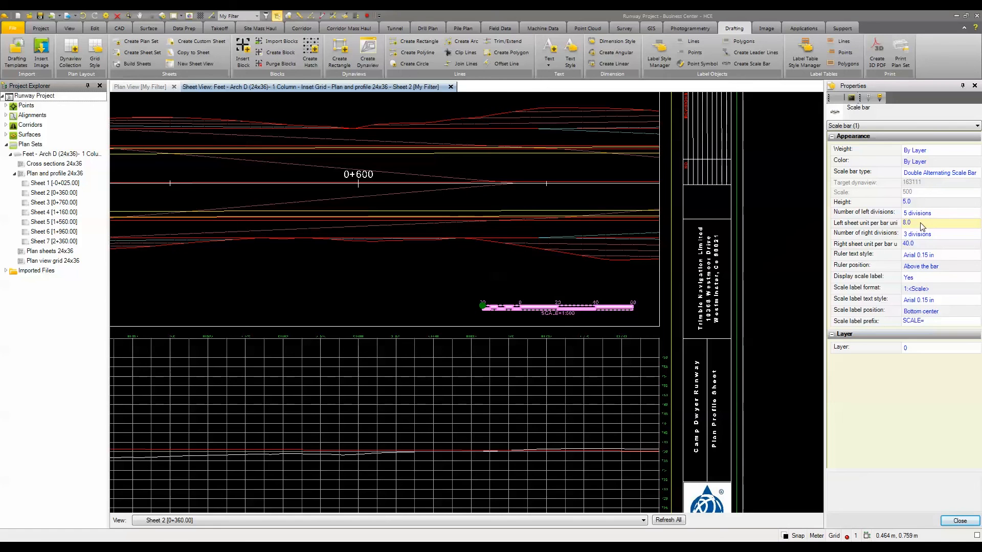
pyautogui.click(921, 224)
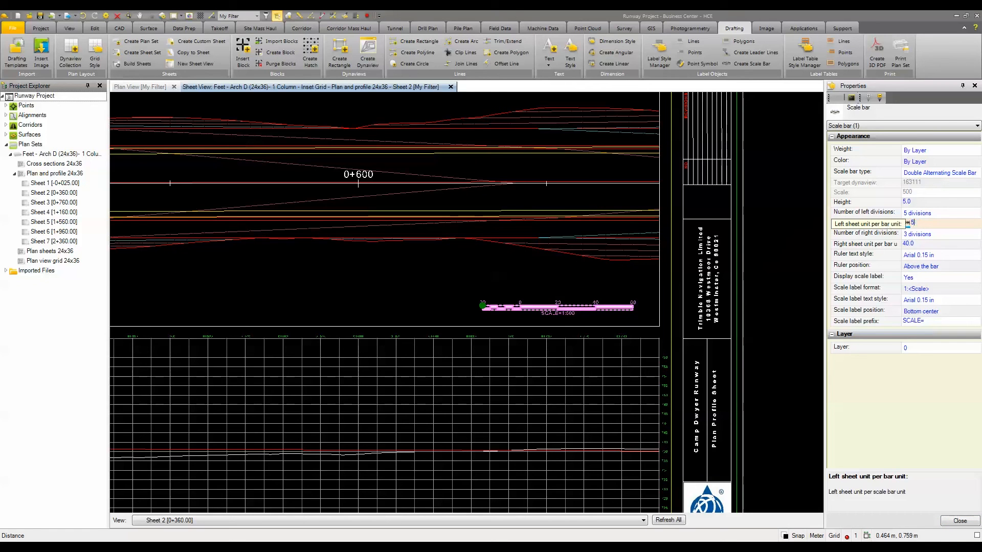
pyautogui.write('5')
pyautogui.click(923, 244)
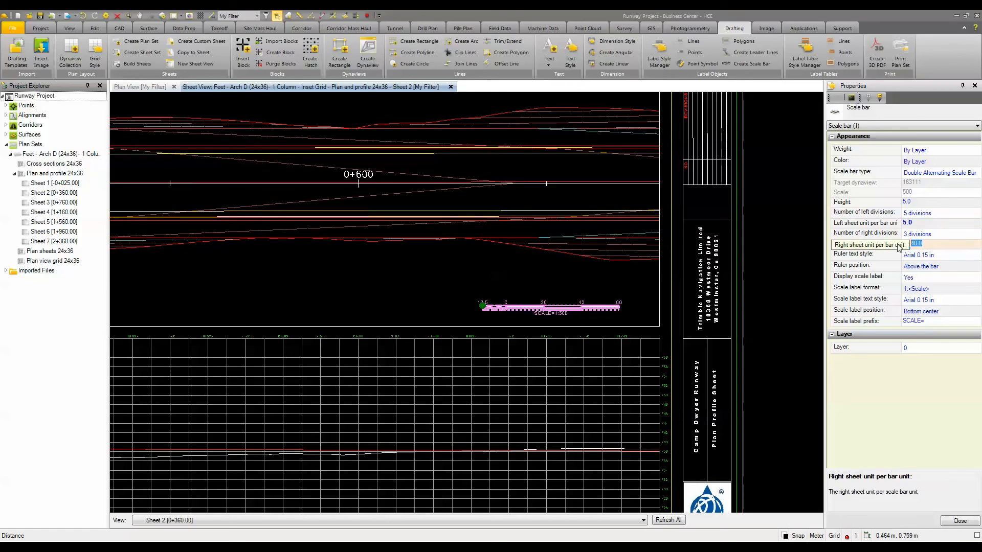
pyautogui.write('25')
pyautogui.press('Return')
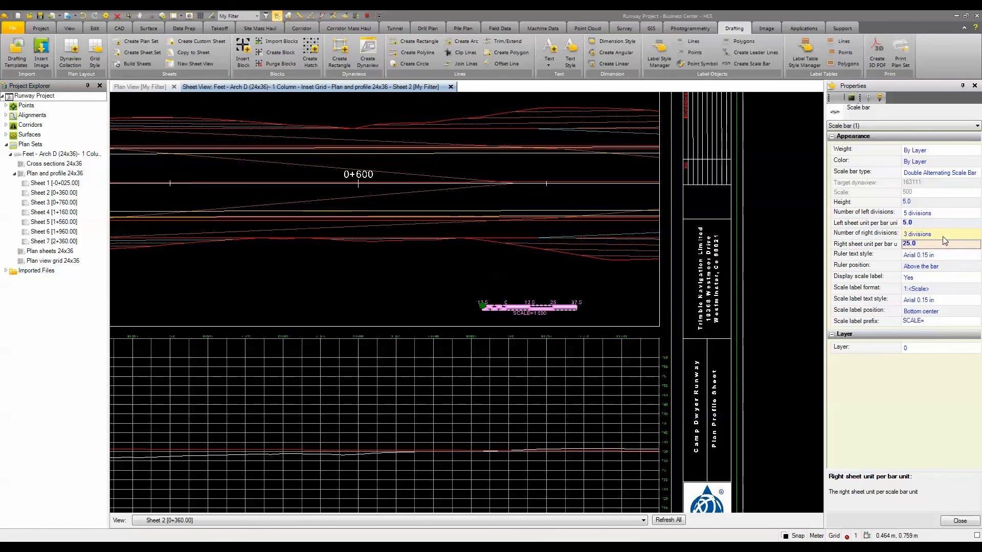
# Step: Set the scale bar's left sheet unit per bar unit to 10 and its right sheet unit per bar unit to 50
pyautogui.click(937, 221)
pyautogui.write('10')
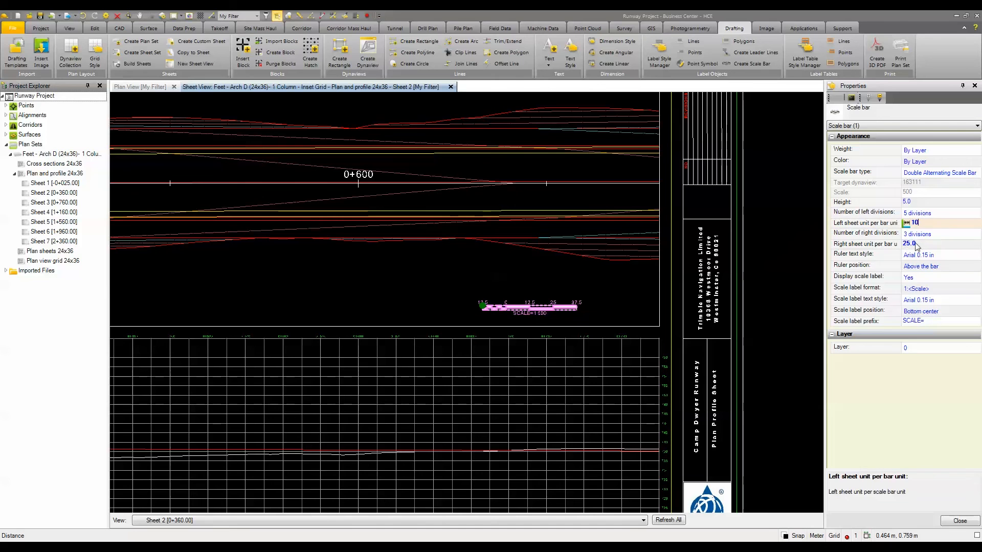
pyautogui.click(890, 246)
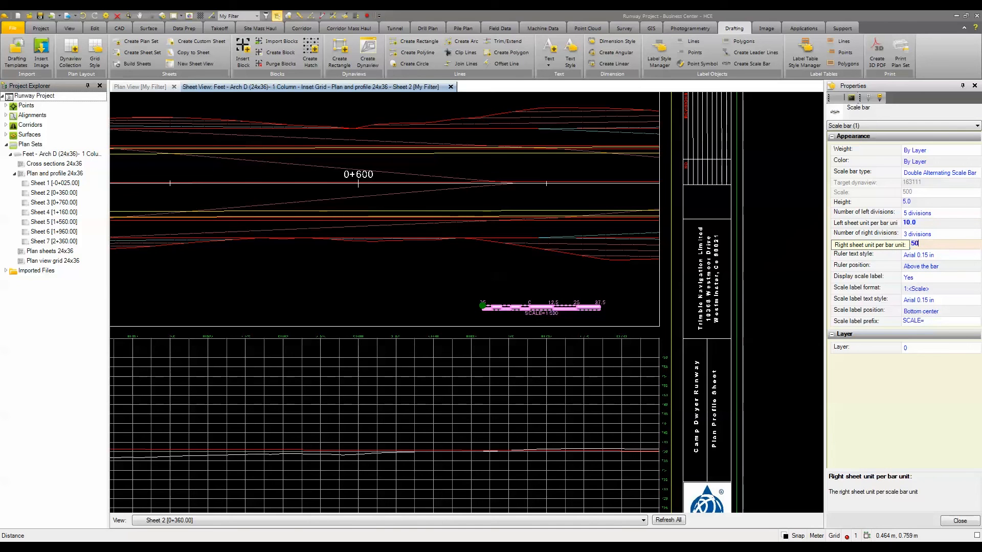
pyautogui.press('Return')
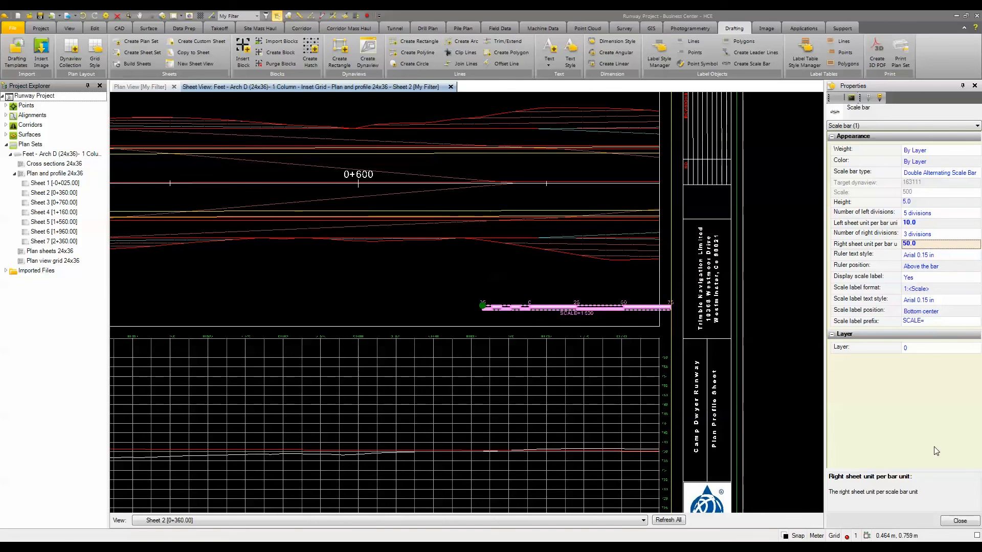
pyautogui.click(963, 522)
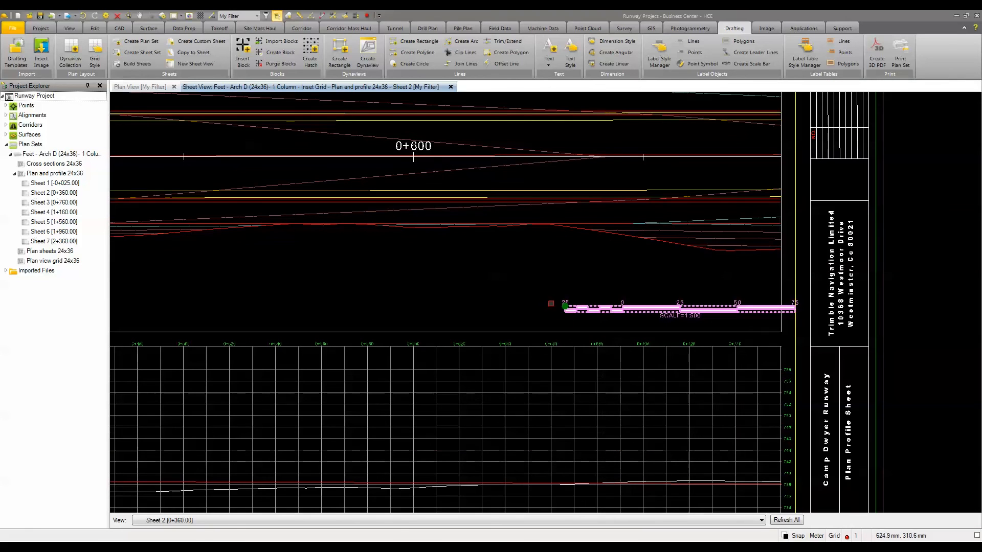
# Step: Move the scale bar left by its insertion point so it fits inside the plan dynaview, and deselect it to view the whole sheet
pyautogui.click(565, 306)
pyautogui.click(485, 305)
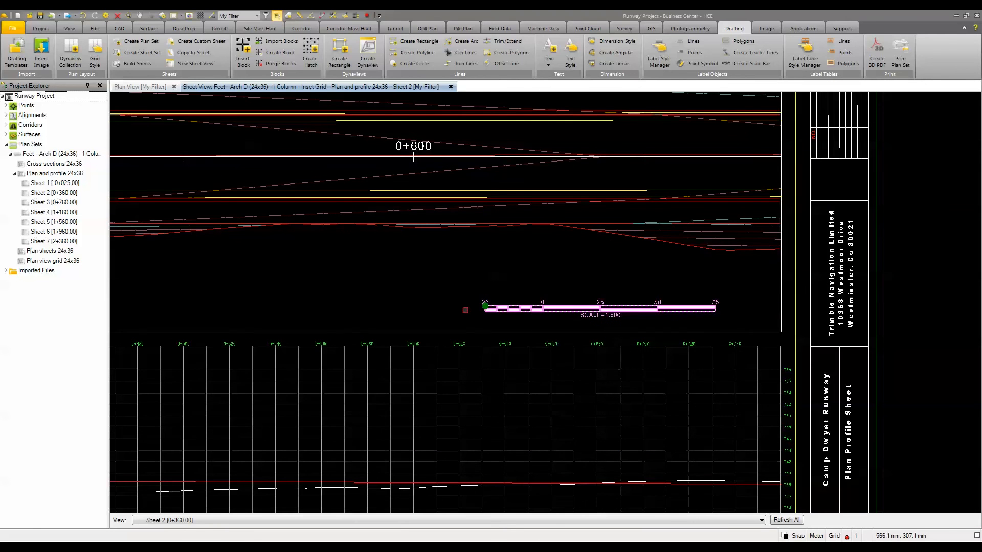
pyautogui.click(400, 312)
pyautogui.scroll(-4, 400, 312)
pyautogui.moveTo(379, 309); pyautogui.dragTo(495, 285, button='middle')
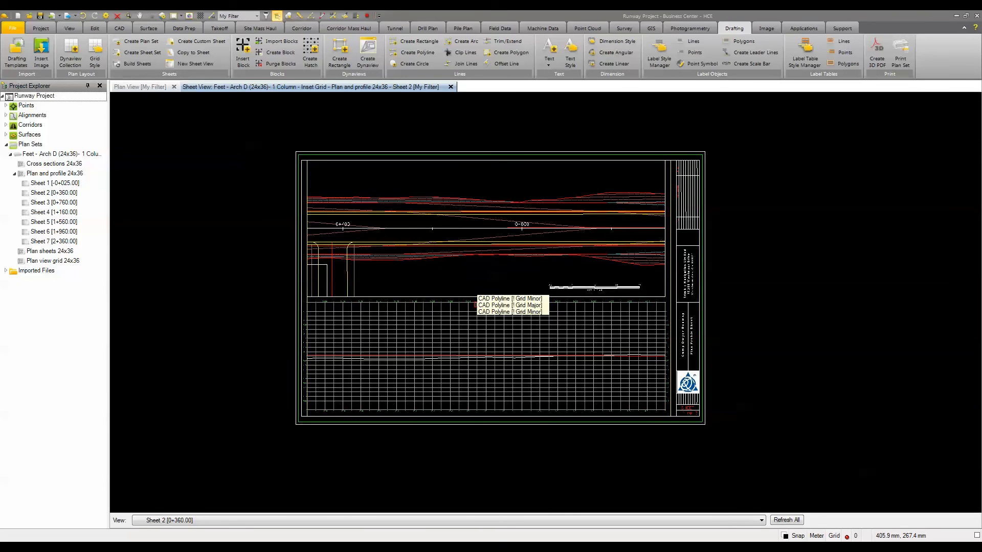